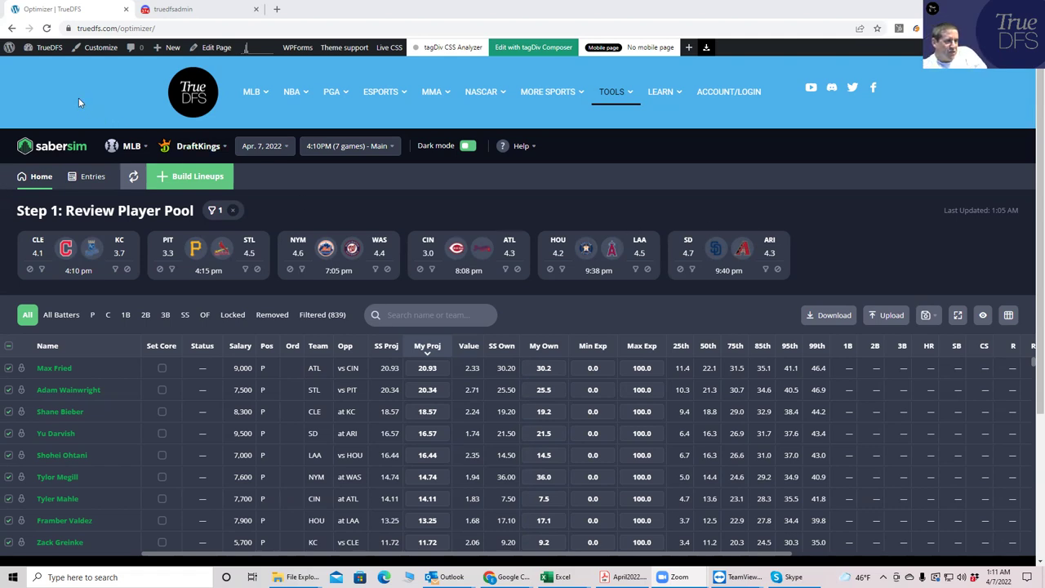
Review the MLB DraftKings player pool for the Apr. 7, 2022 4:10PM seven-game main slate.
{"action": "mouse_move", "coordinate": [47, 52]}
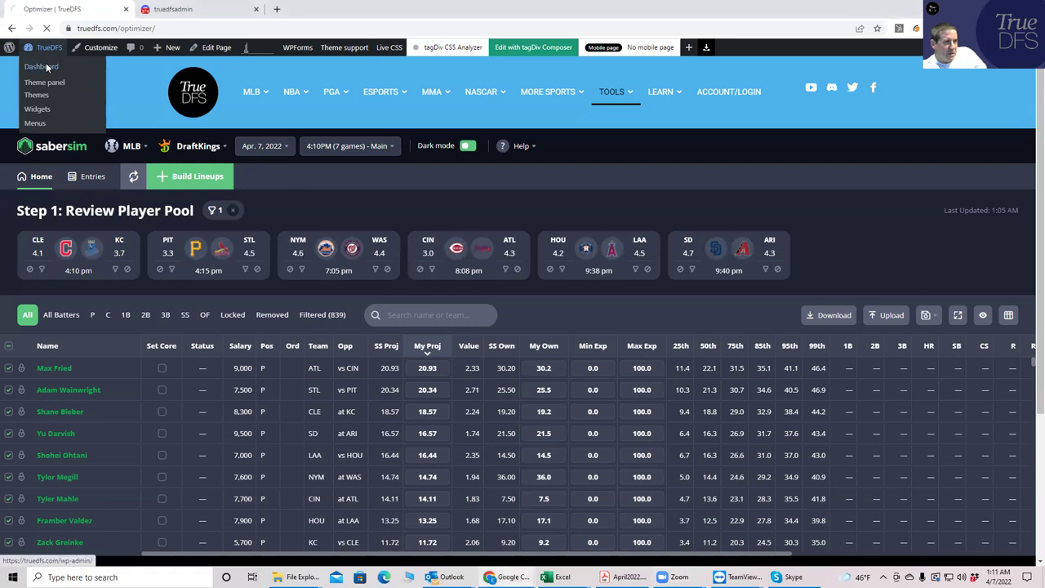
Go through the dashboard and public site to Player Projections, scrolling down to Baseball.
{"action": "left_click", "coordinate": [45, 67]}
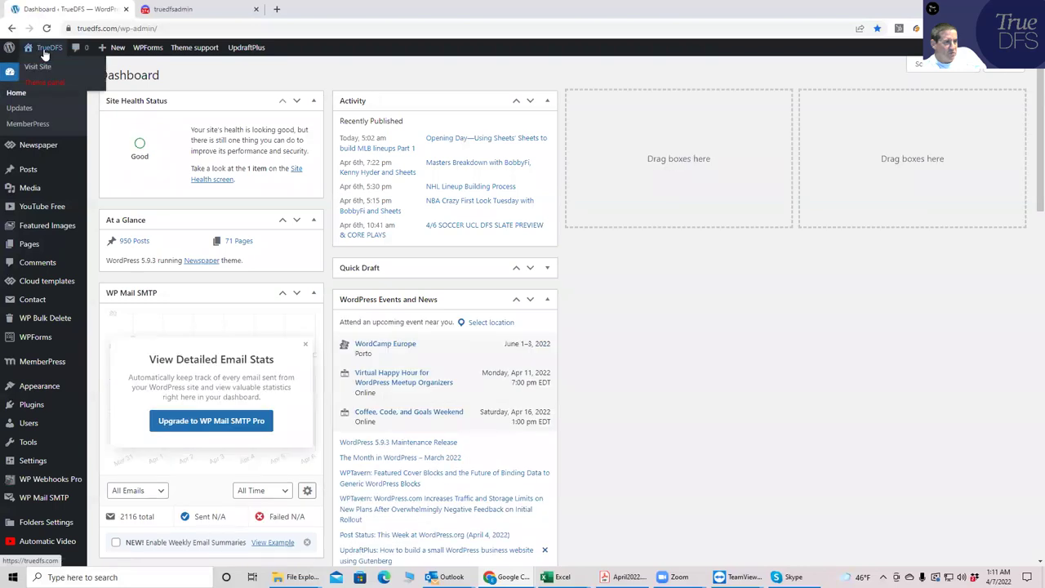
{"action": "left_click", "coordinate": [47, 67]}
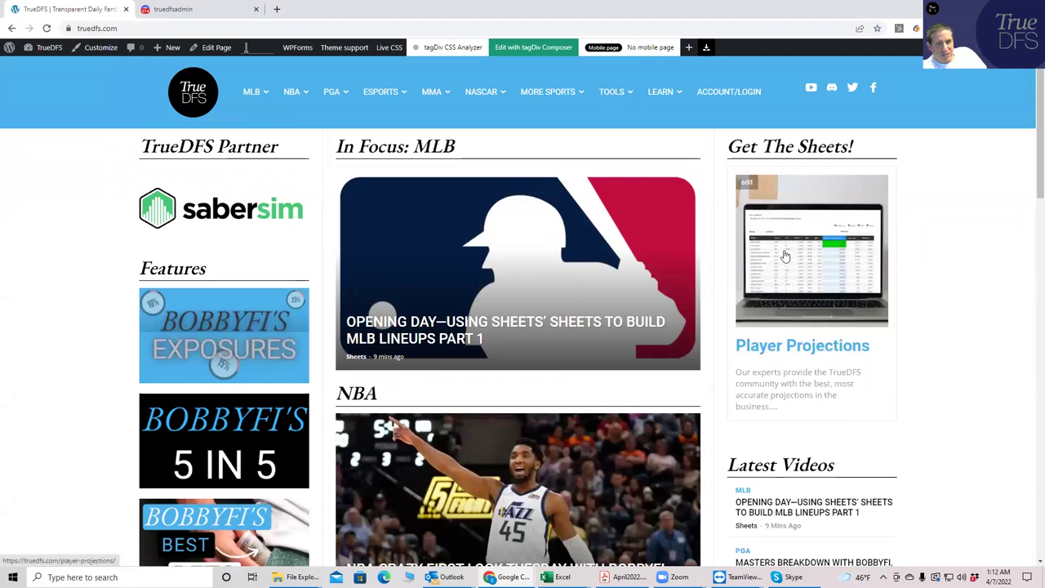
{"action": "left_click", "coordinate": [786, 347]}
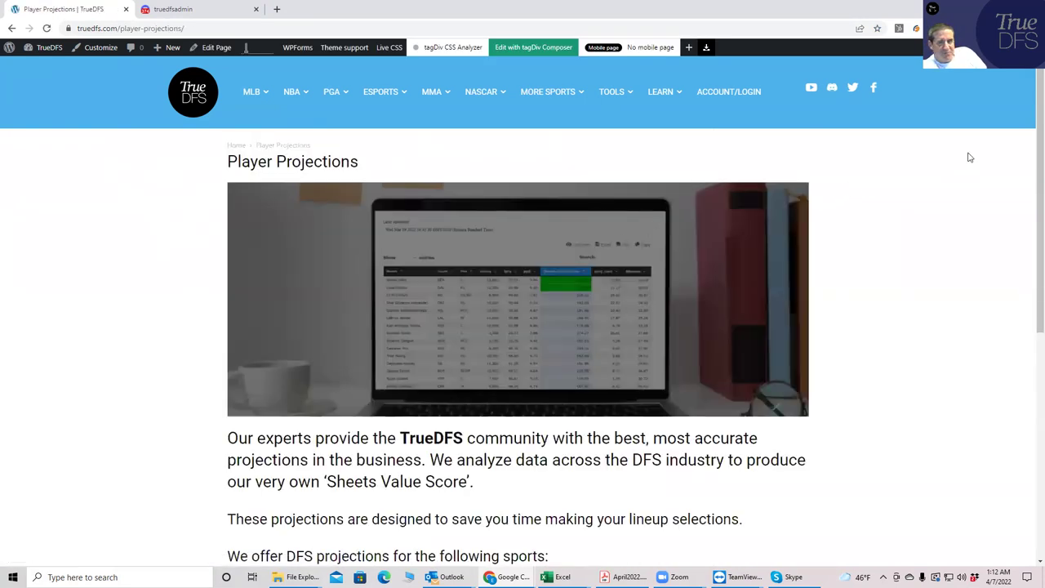
{"action": "scroll", "coordinate": [1029, 201], "scroll_direction": "down", "scroll_amount": 3}
{"action": "scroll", "coordinate": [1031, 254], "scroll_direction": "down", "scroll_amount": 1}
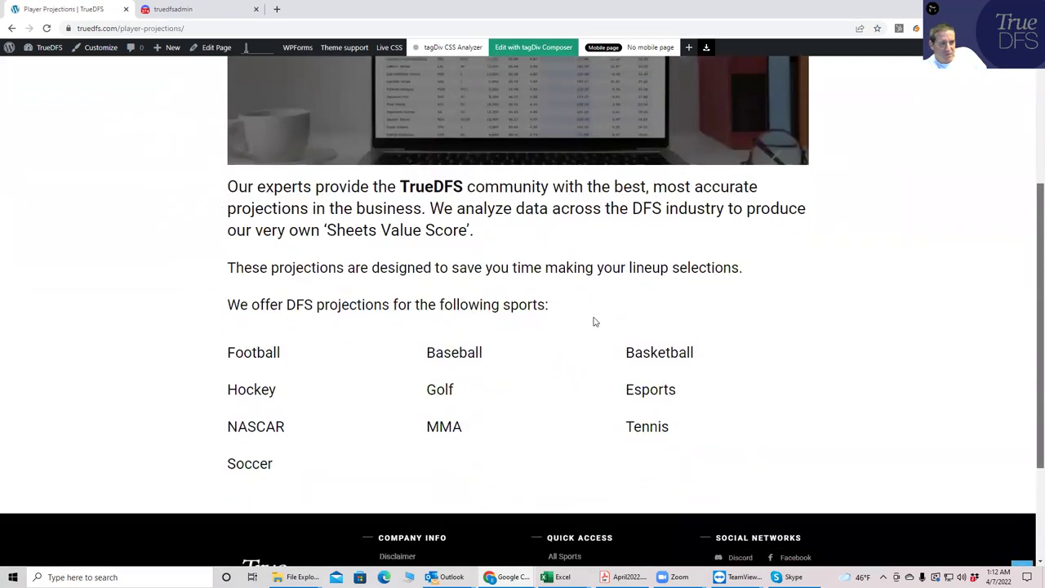
Open the baseball projections and scan the DraftKings table sorted by Sheets Value Score.
{"action": "left_click", "coordinate": [451, 354]}
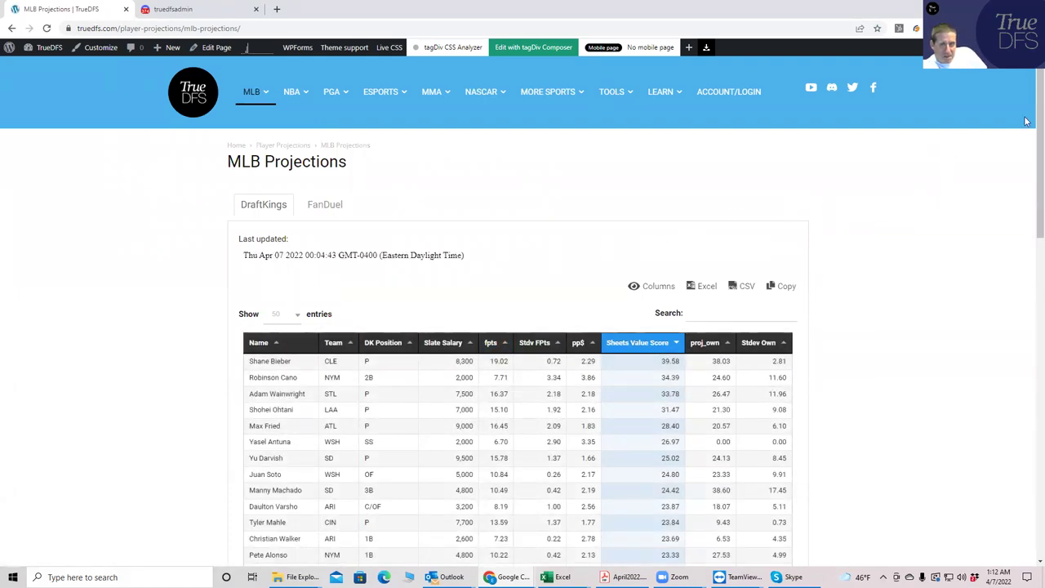
{"action": "scroll", "coordinate": [1026, 187], "scroll_direction": "down", "scroll_amount": 3}
{"action": "scroll", "coordinate": [1029, 416], "scroll_direction": "down", "scroll_amount": 7}
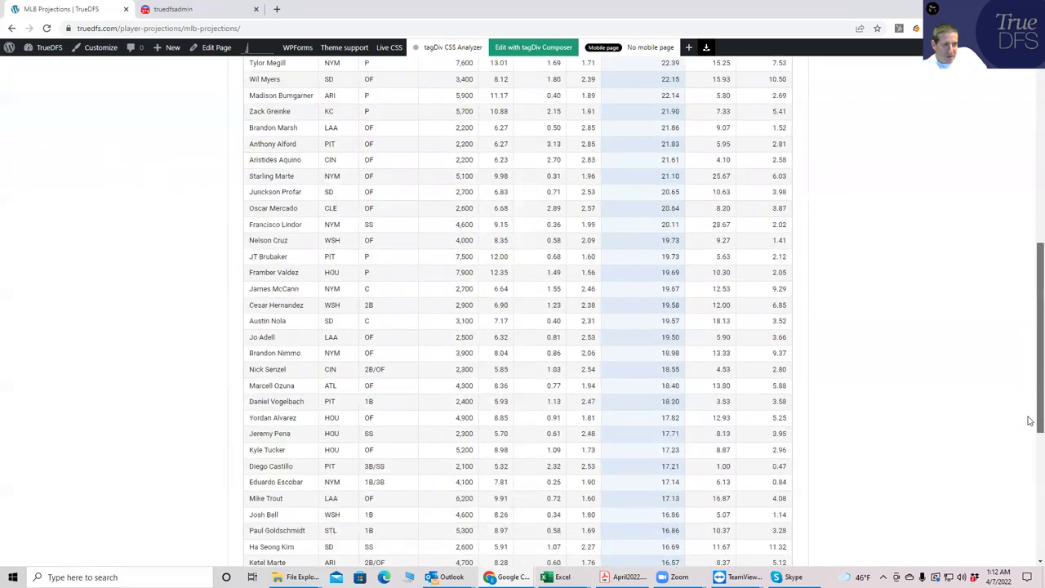
{"action": "scroll", "coordinate": [1011, 137], "scroll_direction": "up", "scroll_amount": 10}
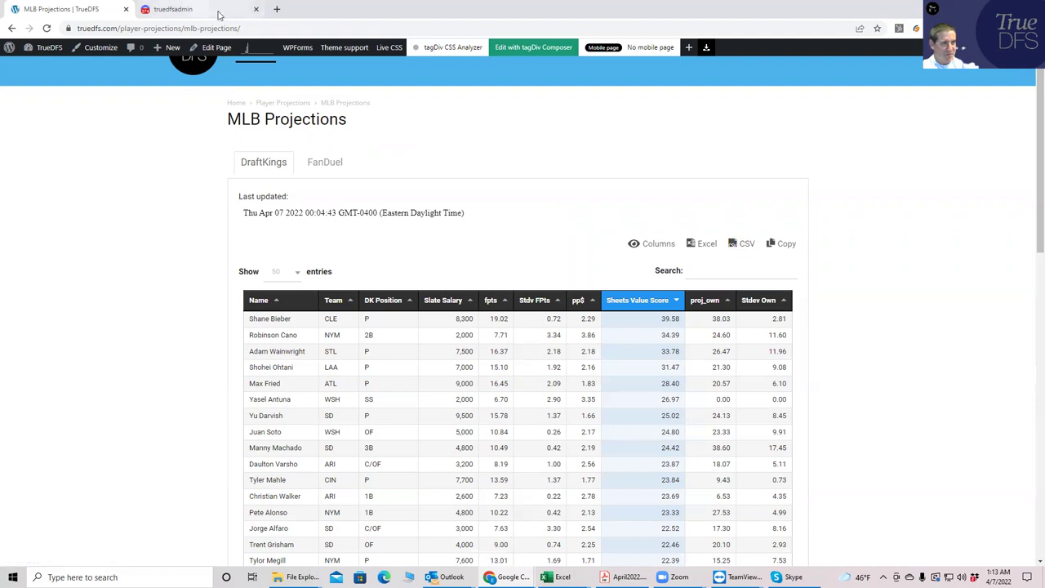
Open rotogrinders.com in a new tab and go to the MLB LineupHQ optimizer.
{"action": "left_click", "coordinate": [272, 28]}
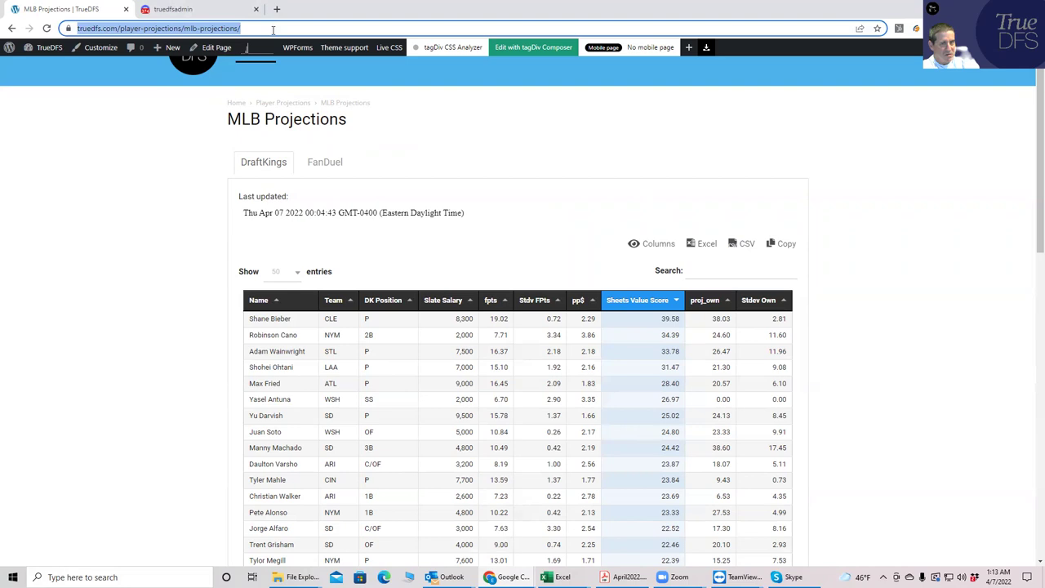
{"action": "left_click", "coordinate": [1034, 29]}
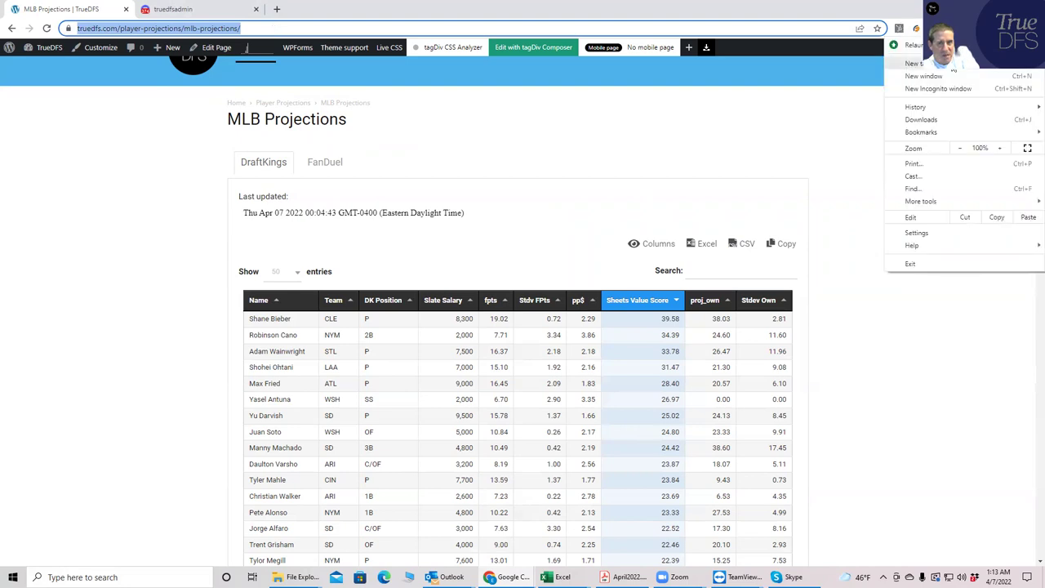
{"action": "left_click", "coordinate": [931, 48]}
{"action": "left_click", "coordinate": [171, 28]}
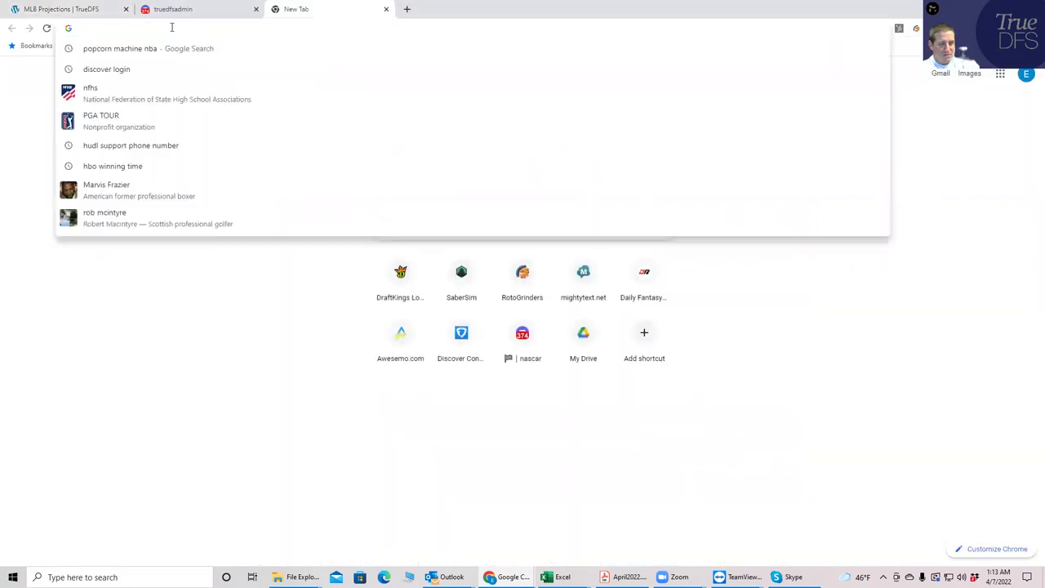
{"action": "type", "text": "rotogrinders.com"}
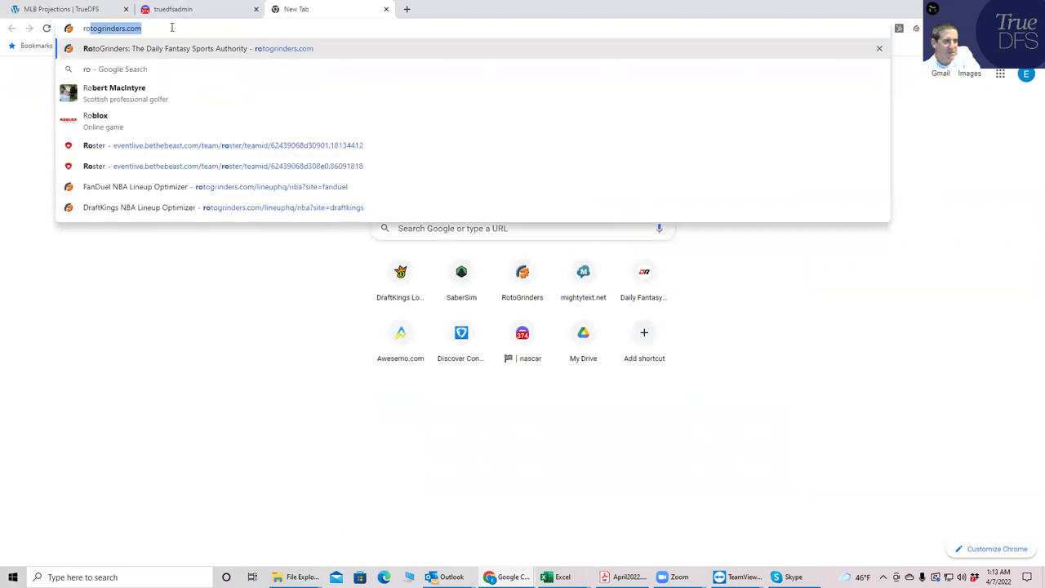
{"action": "left_click", "coordinate": [166, 49]}
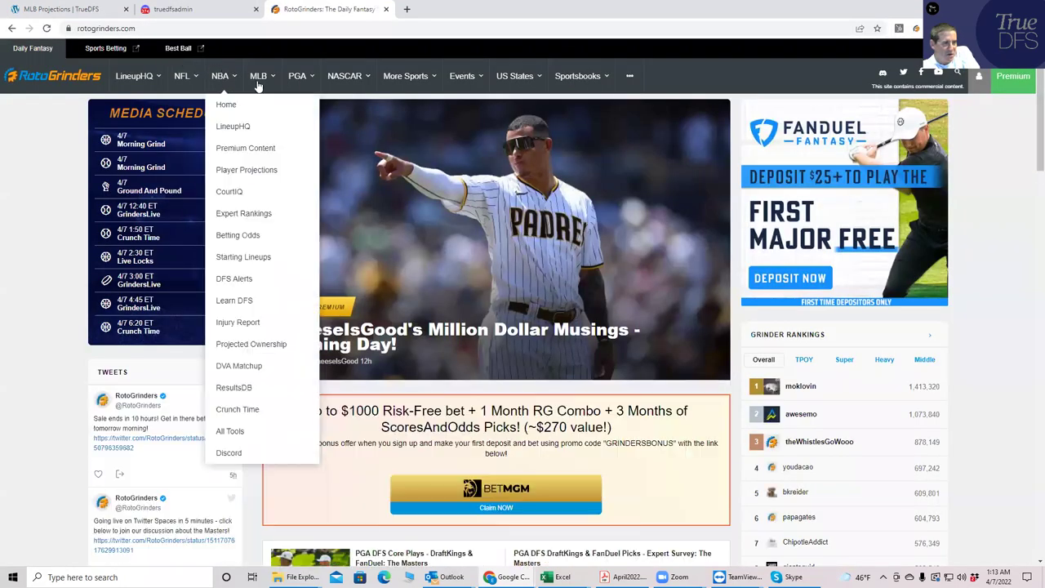
{"action": "mouse_move", "coordinate": [260, 76]}
{"action": "left_click", "coordinate": [271, 129]}
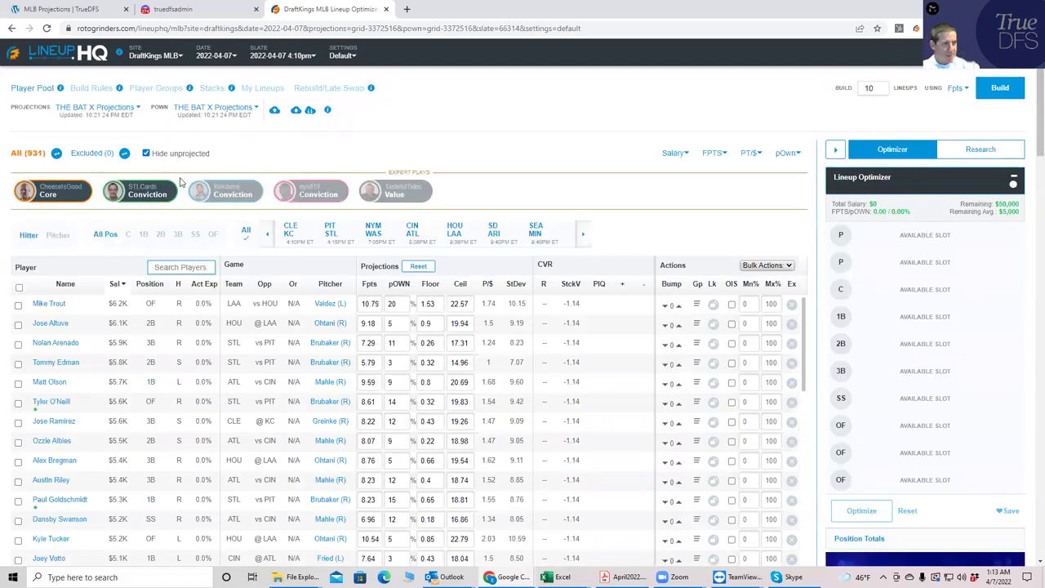
Choose the MLBDK_Sim file from the KrugMLB folder as the custom projections upload.
{"action": "left_click", "coordinate": [274, 112]}
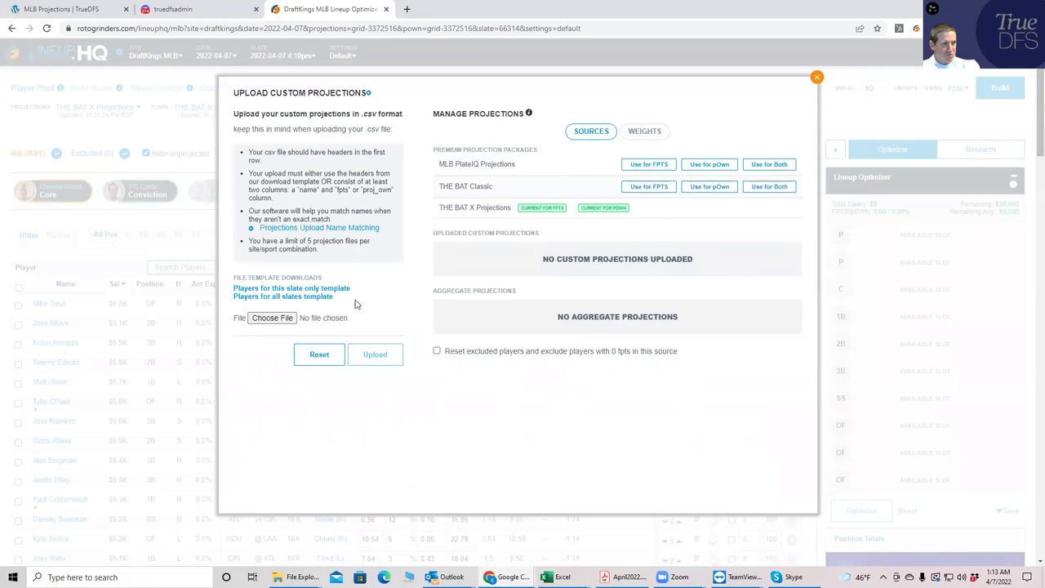
{"action": "left_click", "coordinate": [270, 317]}
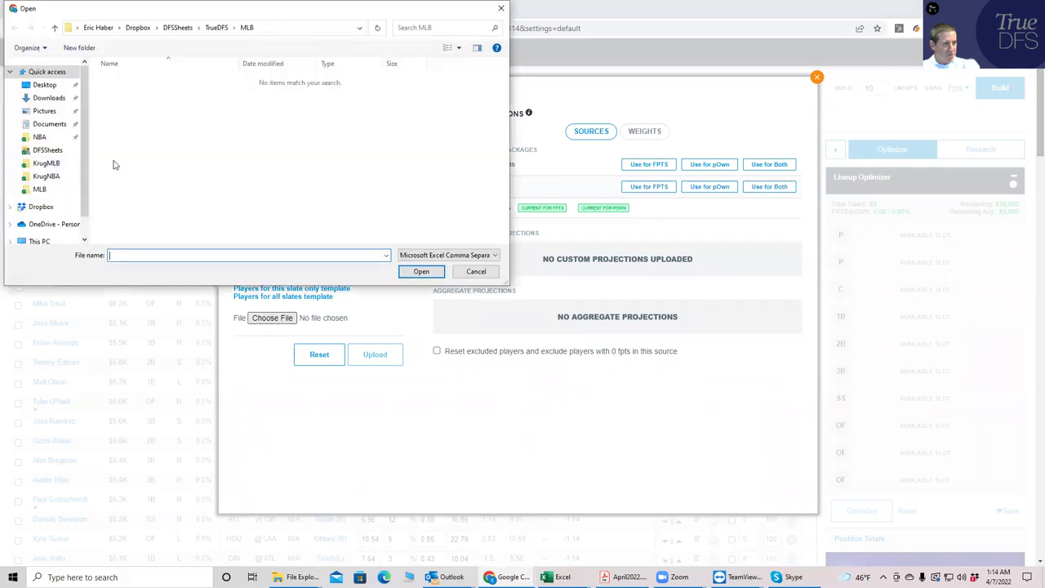
{"action": "left_click", "coordinate": [56, 164]}
{"action": "left_click", "coordinate": [136, 79]}
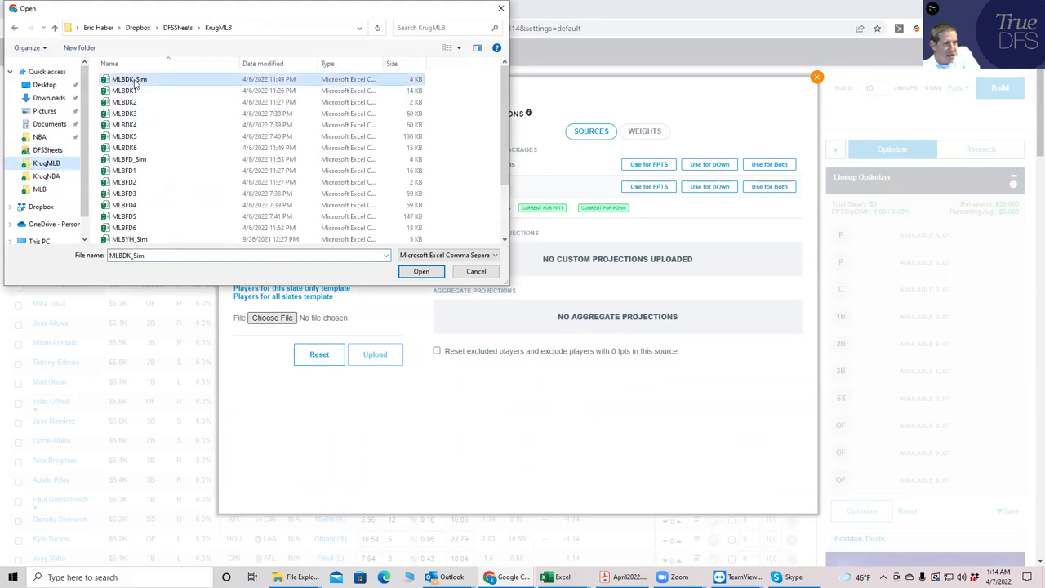
{"action": "left_click", "coordinate": [420, 271]}
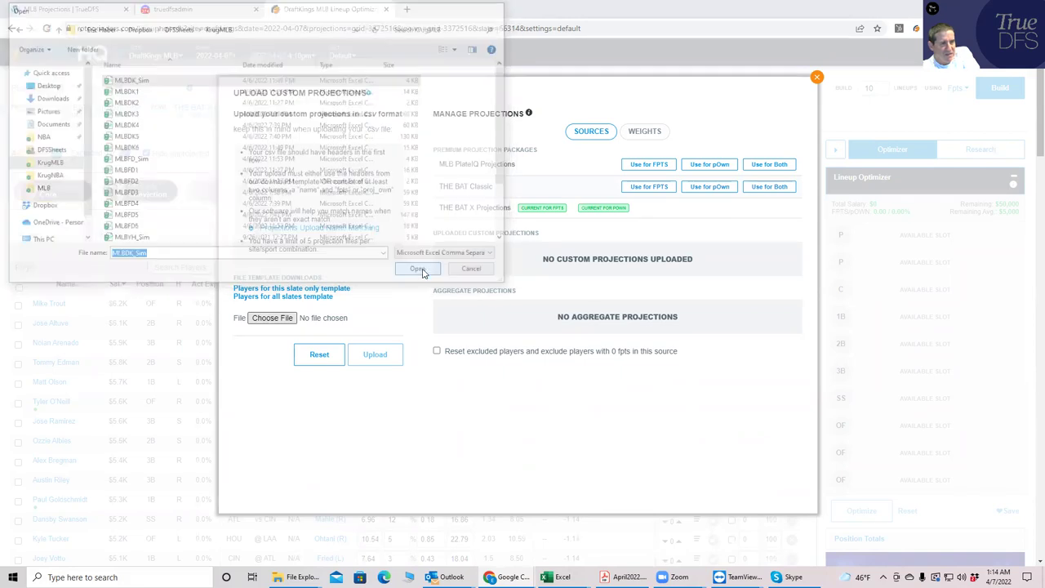
Name the upload '47', finish uploading, and use it for both points and ownership.
{"action": "left_click_drag", "start_coordinate": [350, 343], "coordinate": [177, 324]}
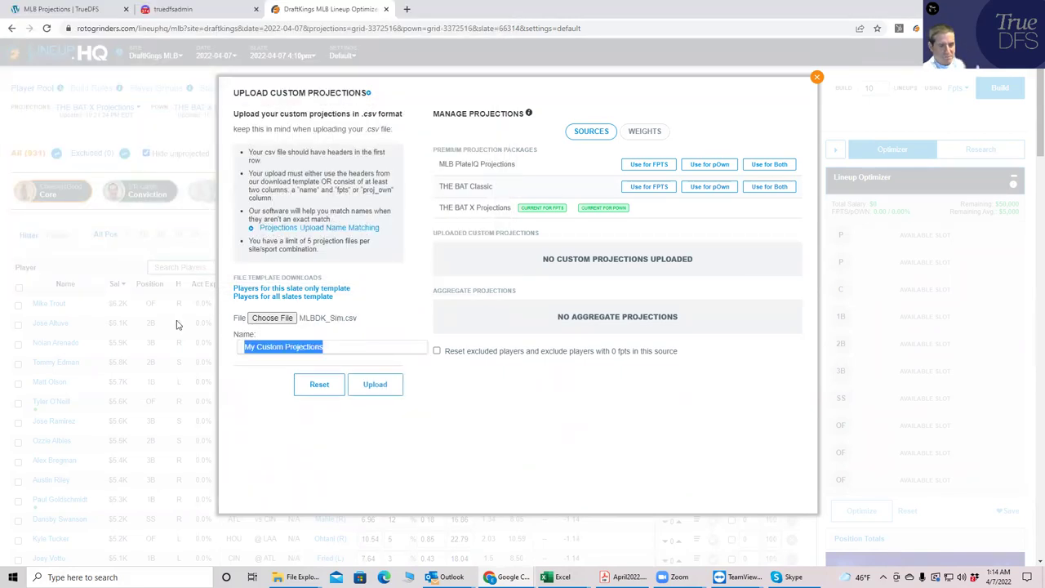
{"action": "type", "text": "47"}
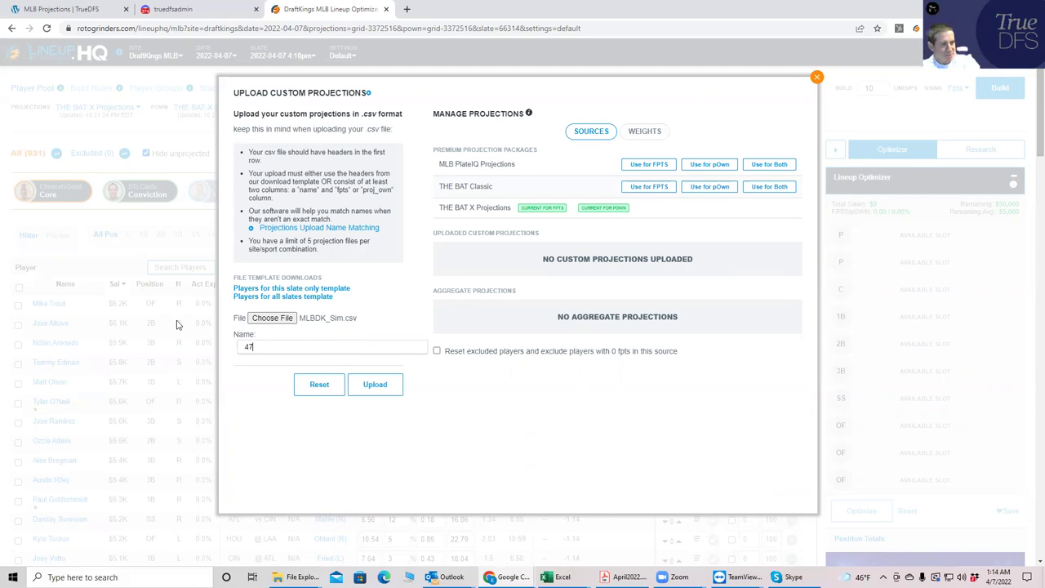
{"action": "left_click", "coordinate": [382, 389]}
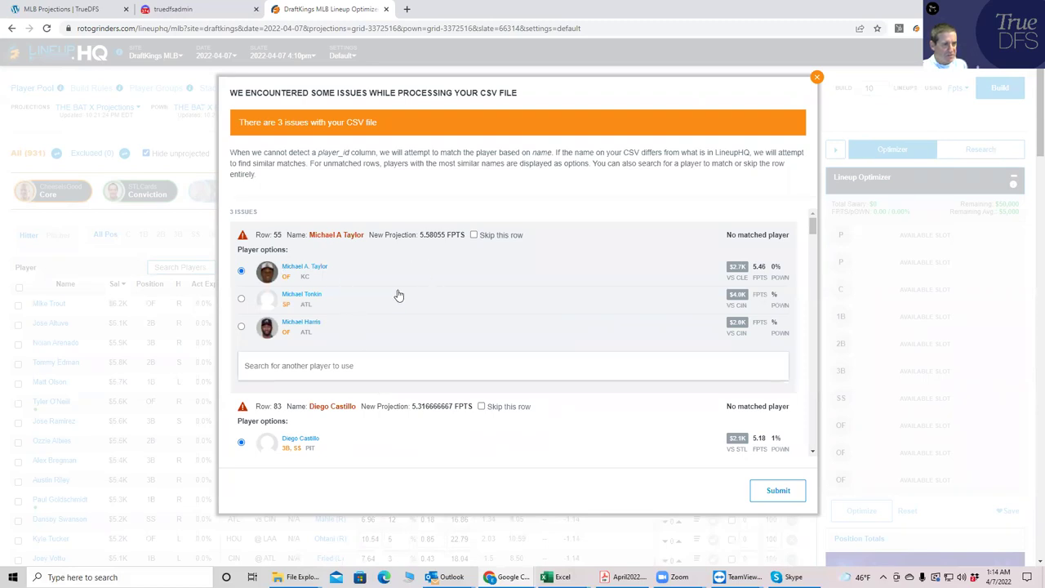
{"action": "left_click", "coordinate": [771, 488]}
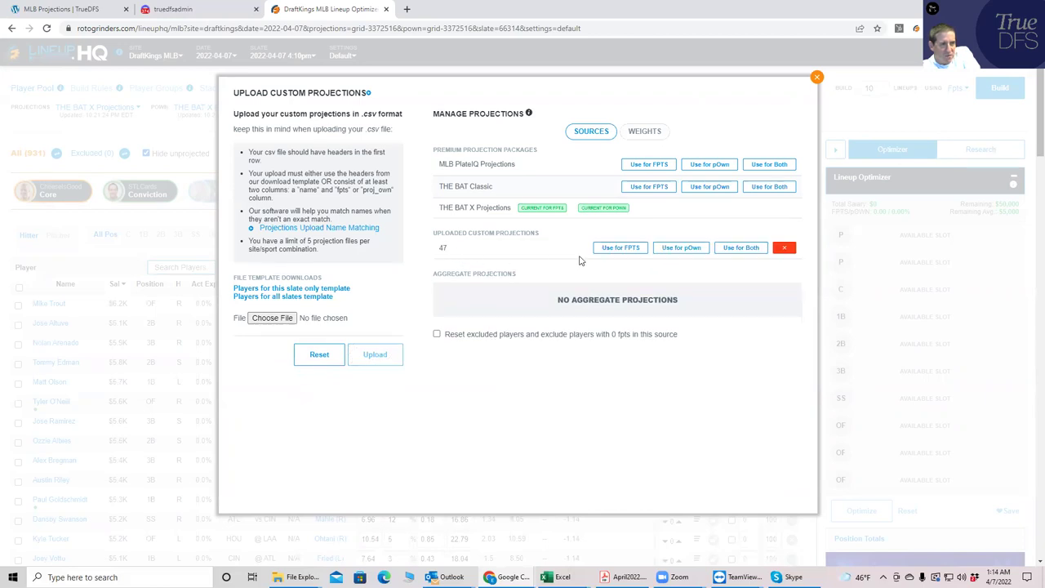
{"action": "left_click", "coordinate": [739, 248]}
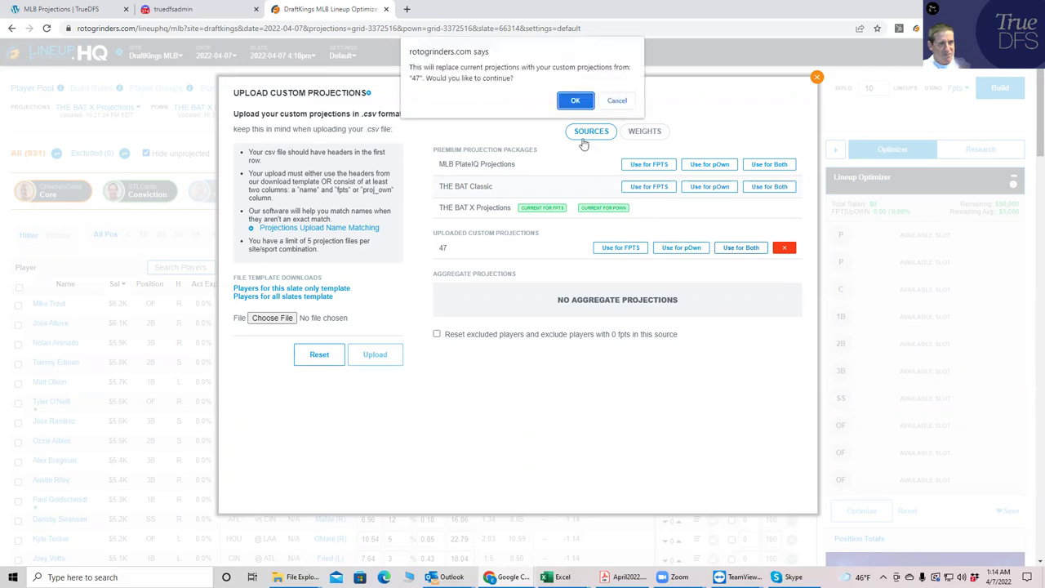
{"action": "left_click", "coordinate": [574, 101]}
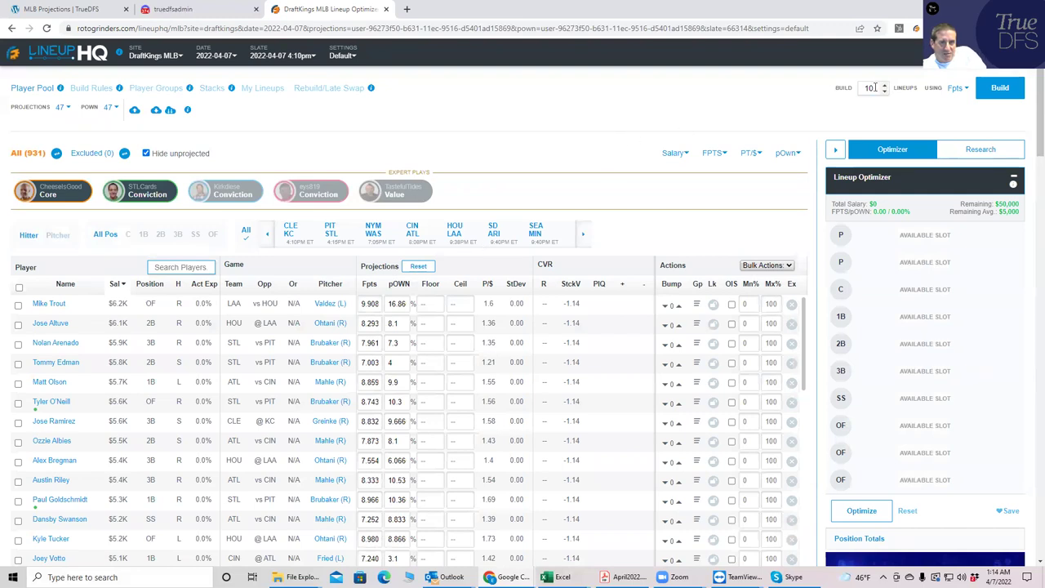
Change the lineup count from 10 to 30 and build the lineups.
{"action": "left_click_drag", "start_coordinate": [873, 87], "coordinate": [827, 91]}
{"action": "type", "text": "3"}
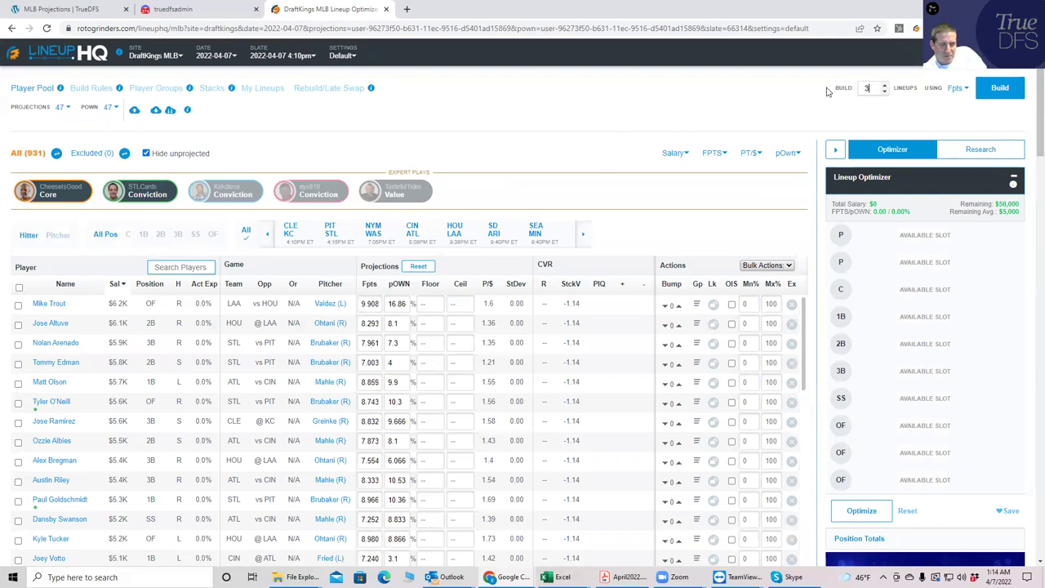
{"action": "type", "text": "0"}
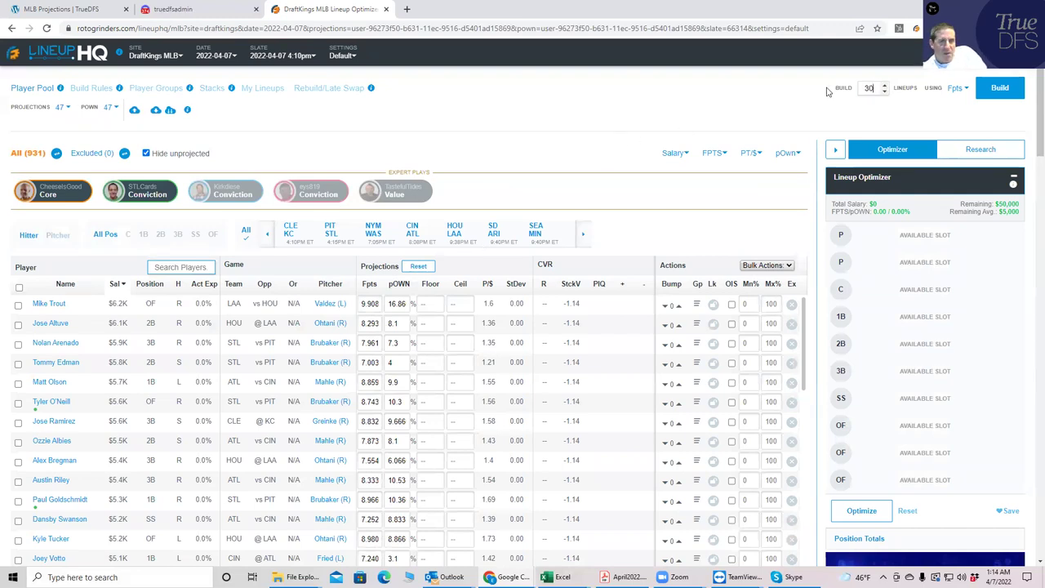
{"action": "left_click", "coordinate": [999, 87]}
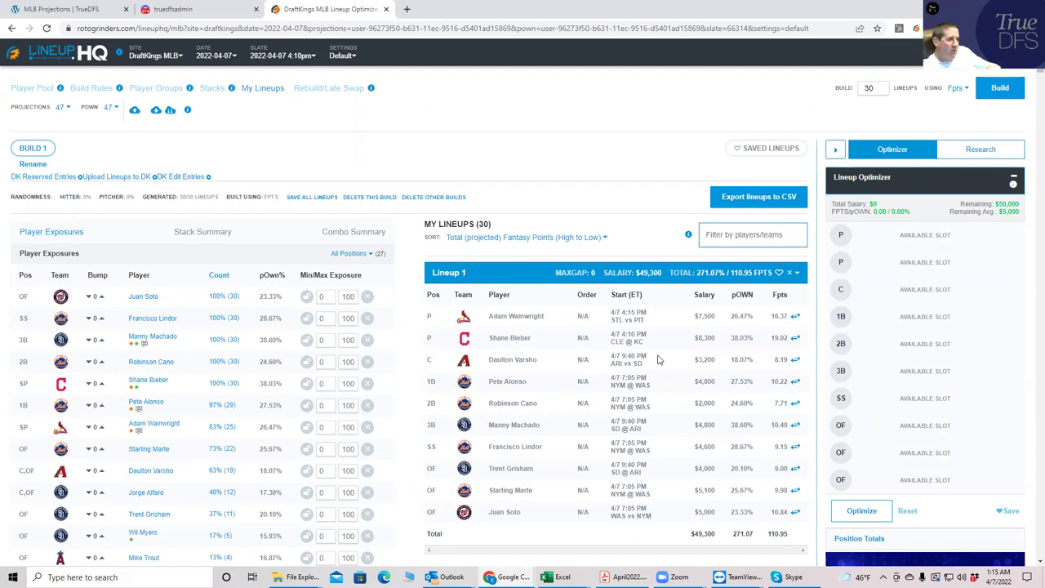
Show the custom Build Rules' Players Per Team limits (0 to 8) for the seven games.
{"action": "left_click", "coordinate": [92, 89]}
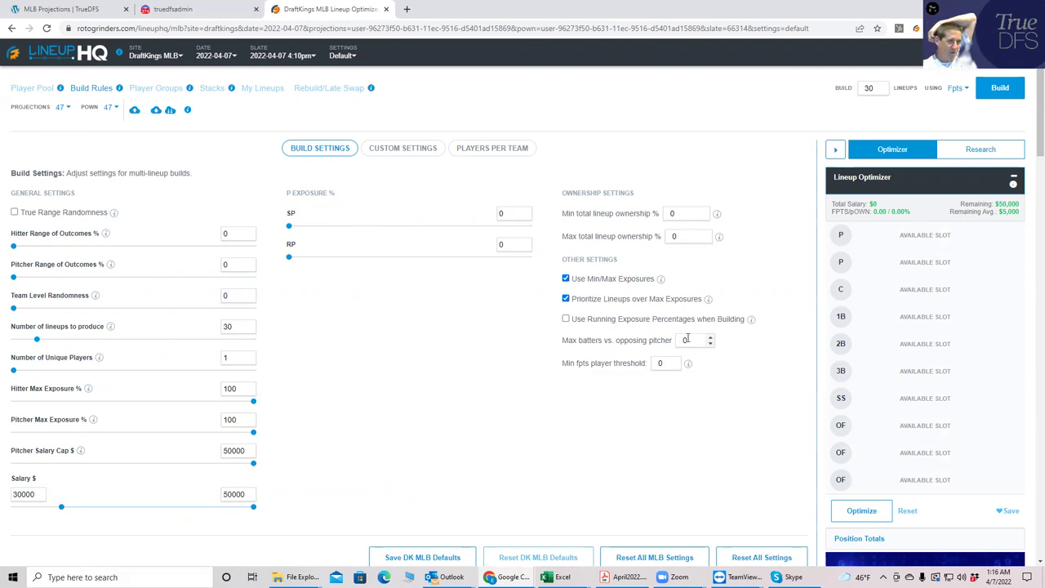
{"action": "left_click", "coordinate": [394, 146]}
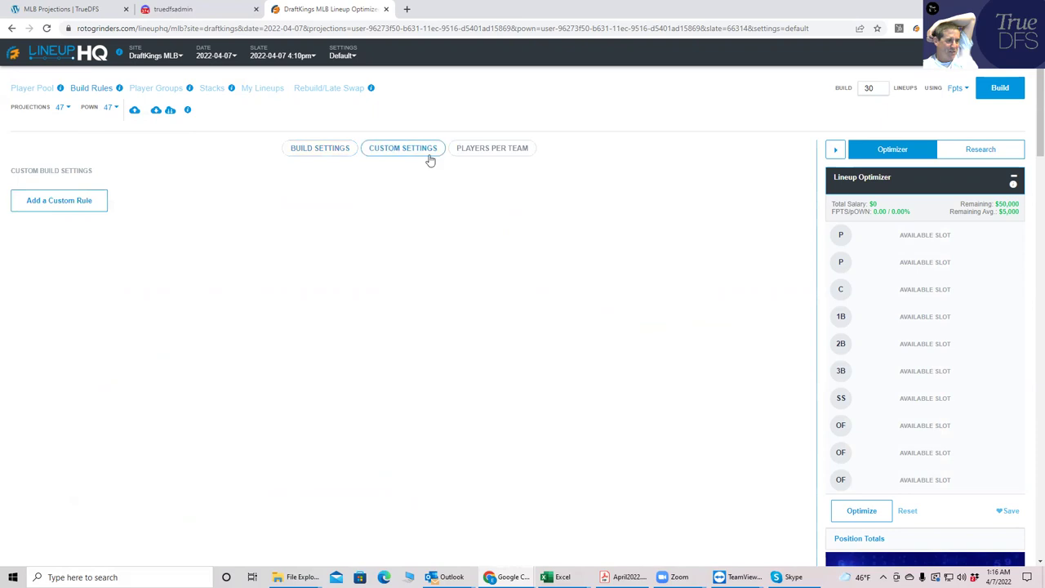
{"action": "left_click", "coordinate": [477, 148]}
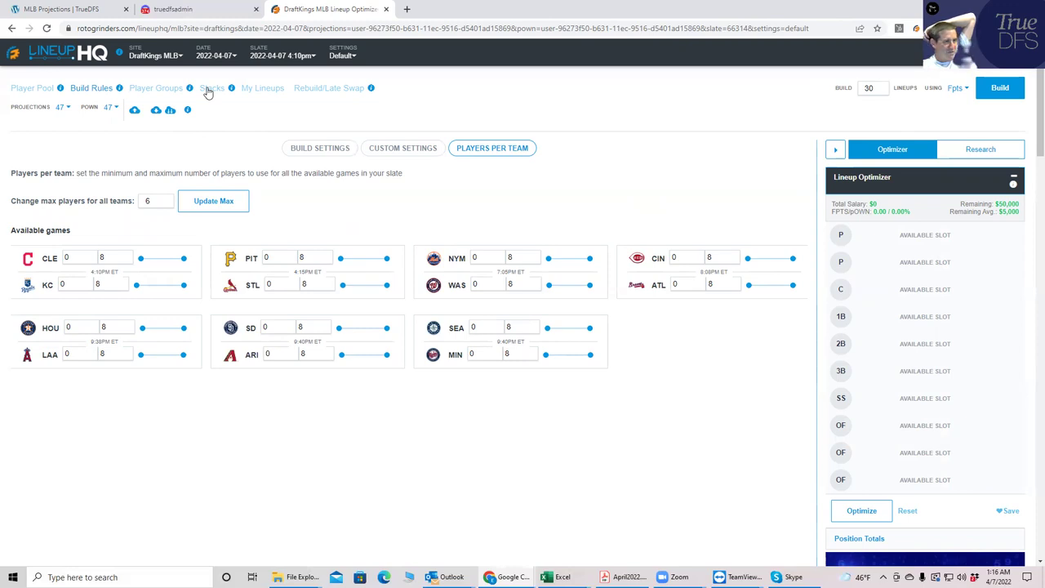
Enable a 5-X quick stack at 100% exposure and exclude batting-order spots 8 and 9.
{"action": "left_click", "coordinate": [211, 88]}
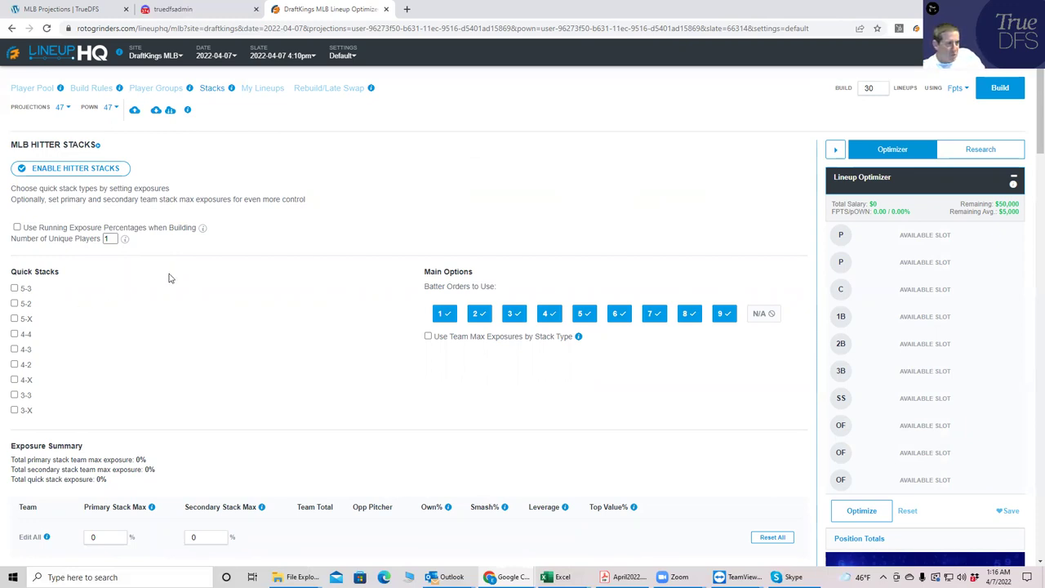
{"action": "left_click", "coordinate": [23, 318]}
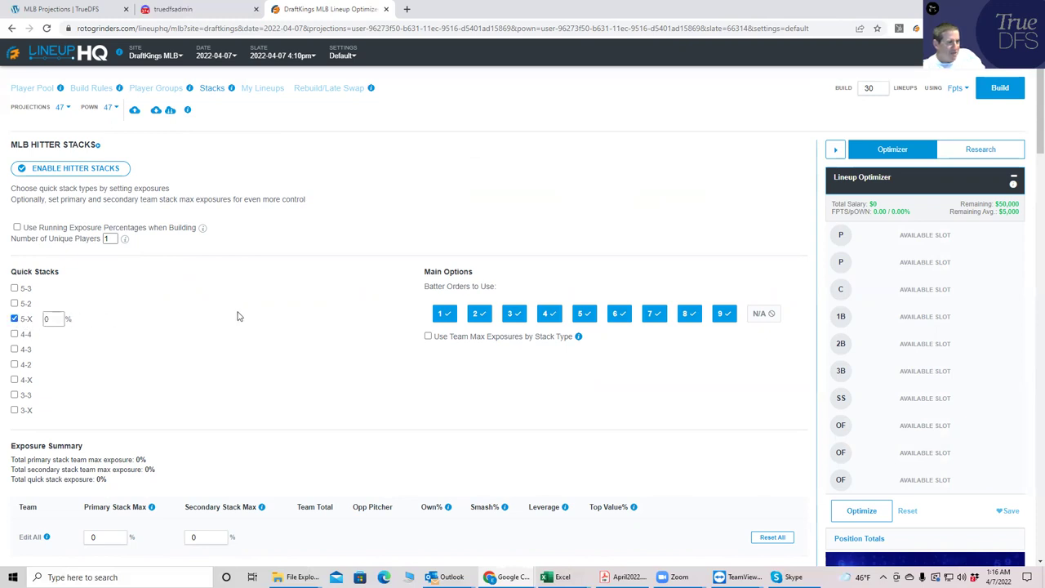
{"action": "double_click", "coordinate": [47, 318]}
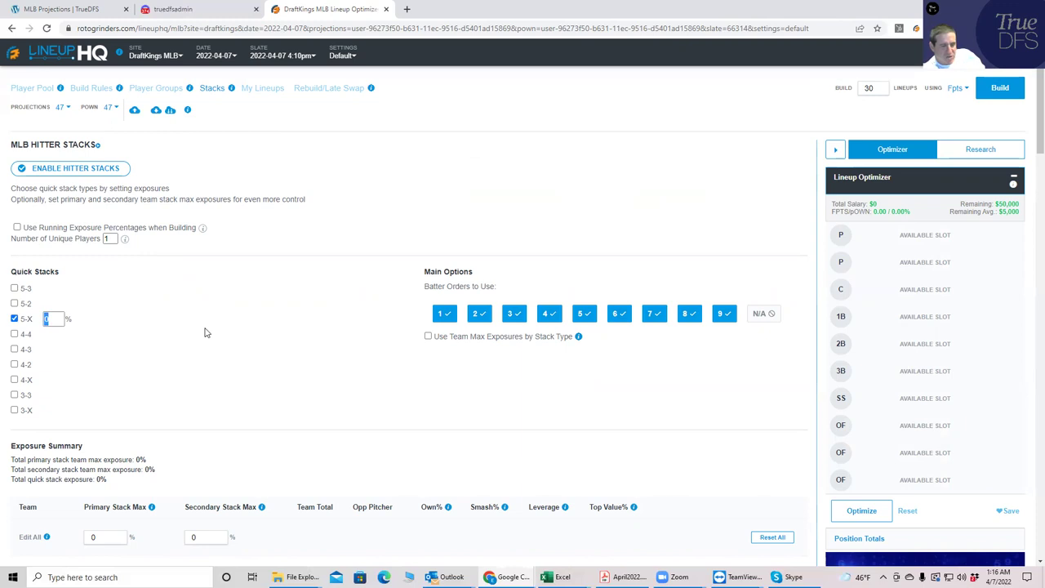
{"action": "type", "text": "100"}
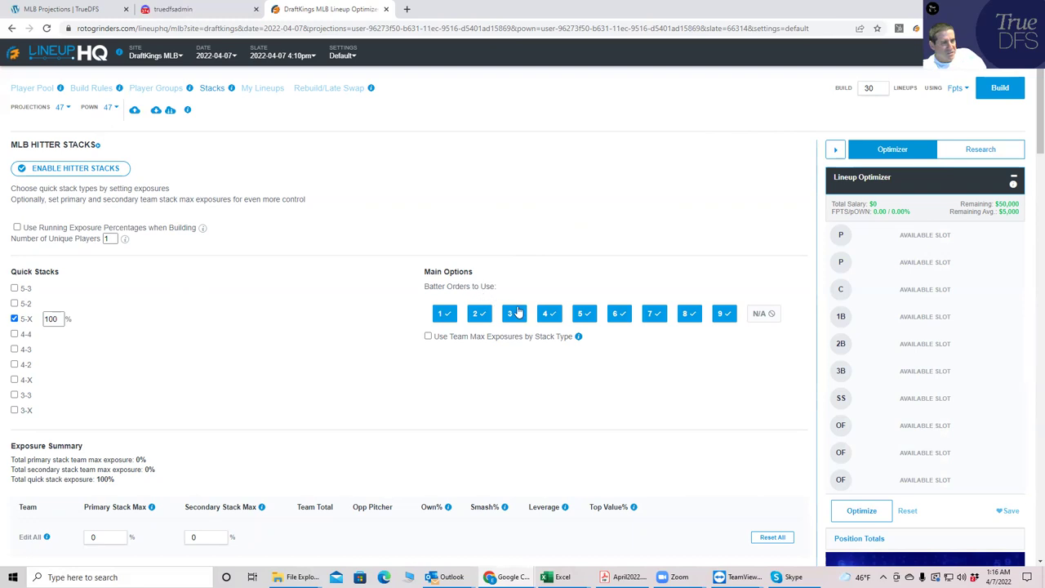
{"action": "left_click", "coordinate": [689, 315]}
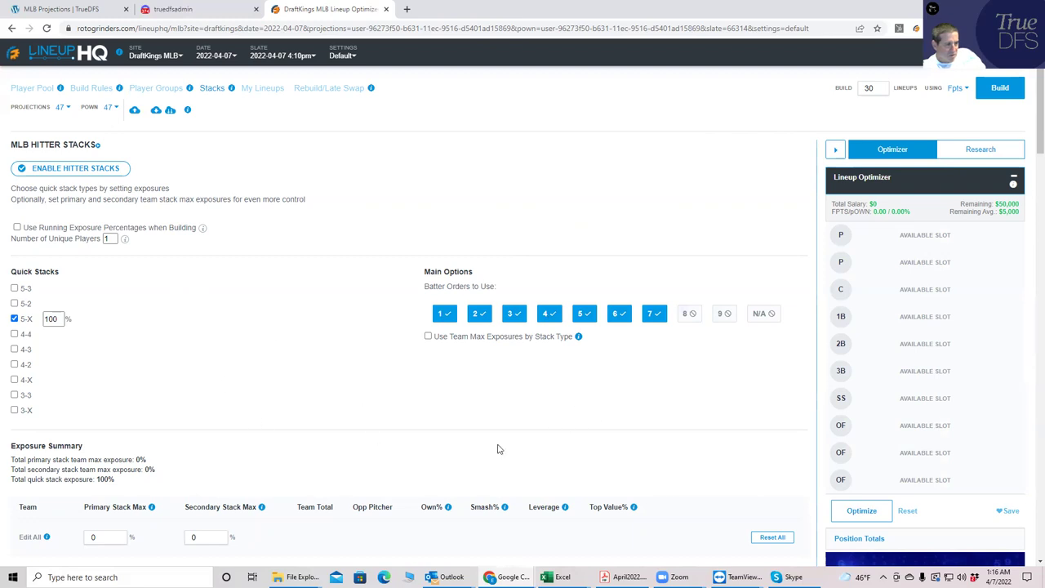
Scroll through the team exposure table for the new 30-lineup build.
{"action": "scroll", "coordinate": [1031, 149], "scroll_direction": "down", "scroll_amount": 3}
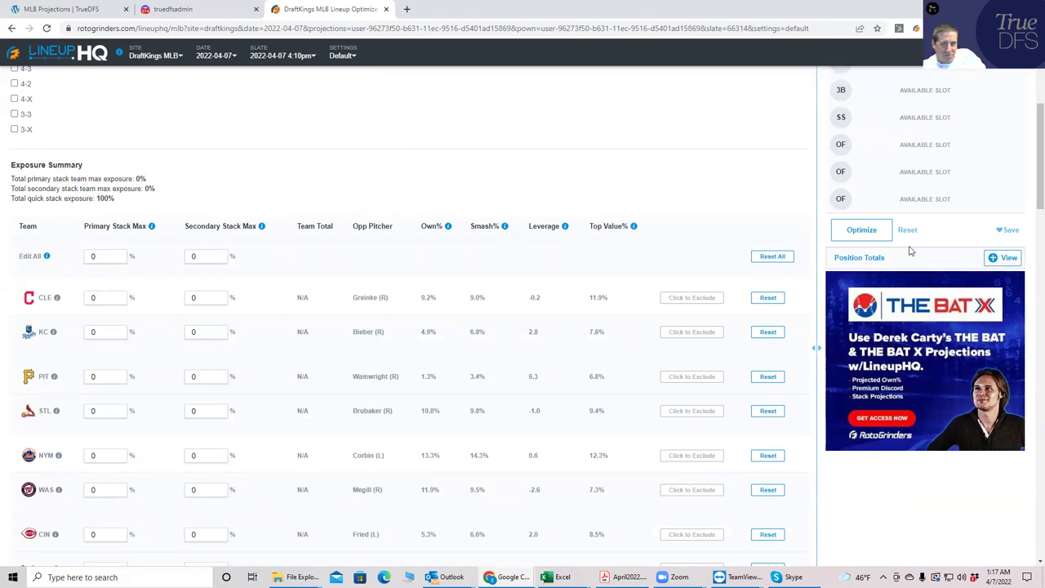
{"action": "scroll", "coordinate": [1030, 153], "scroll_direction": "up", "scroll_amount": 1}
{"action": "scroll", "coordinate": [1030, 153], "scroll_direction": "up", "scroll_amount": 3}
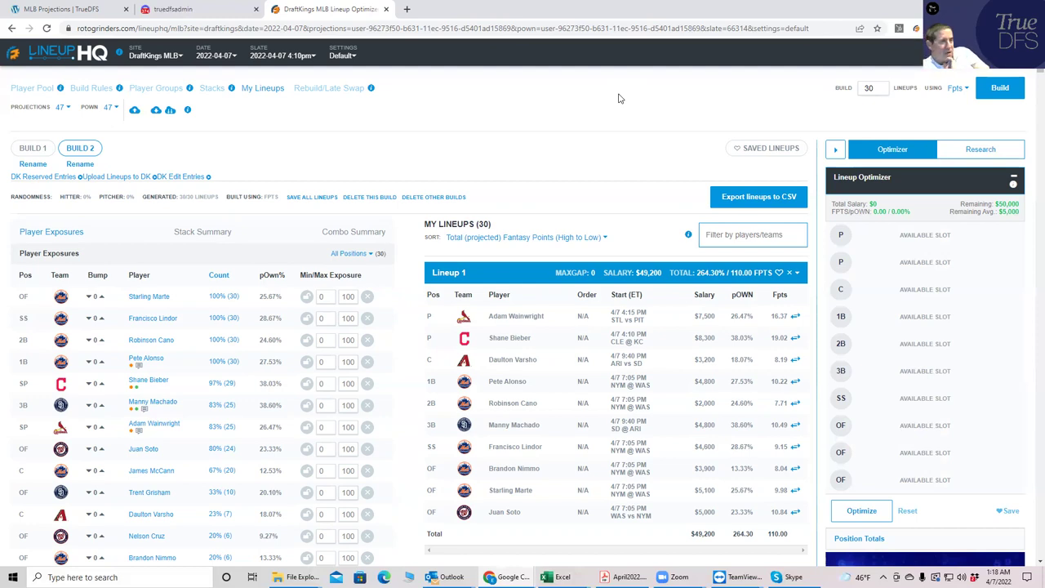
Switch back to the 'MLB Projections | TrueDFS' browser tab.
{"action": "left_click", "coordinate": [79, 10]}
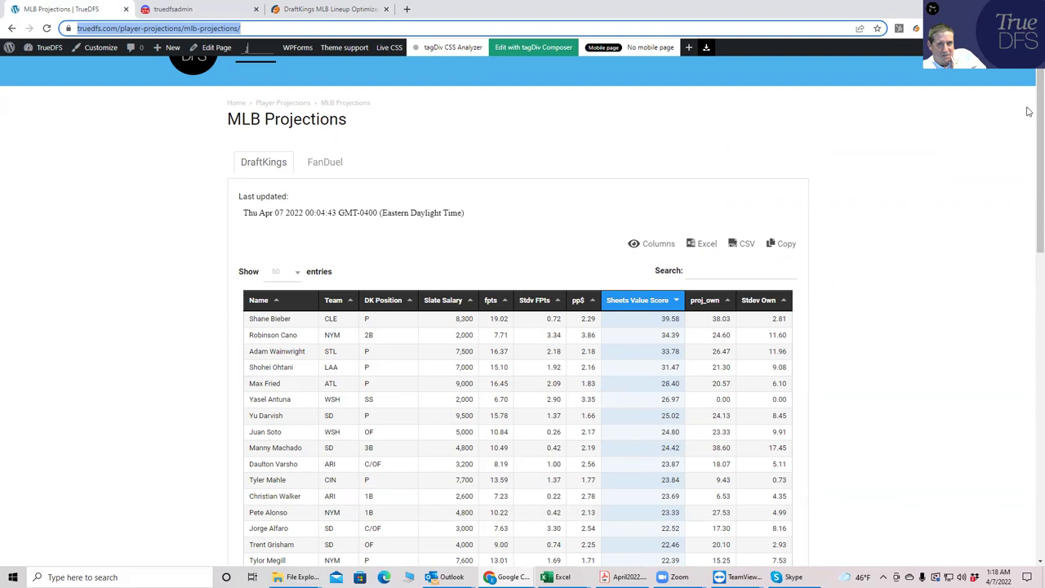
Go from the WordPress admin dashboard to the public TrueDFS homepage.
{"action": "left_click", "coordinate": [1029, 81]}
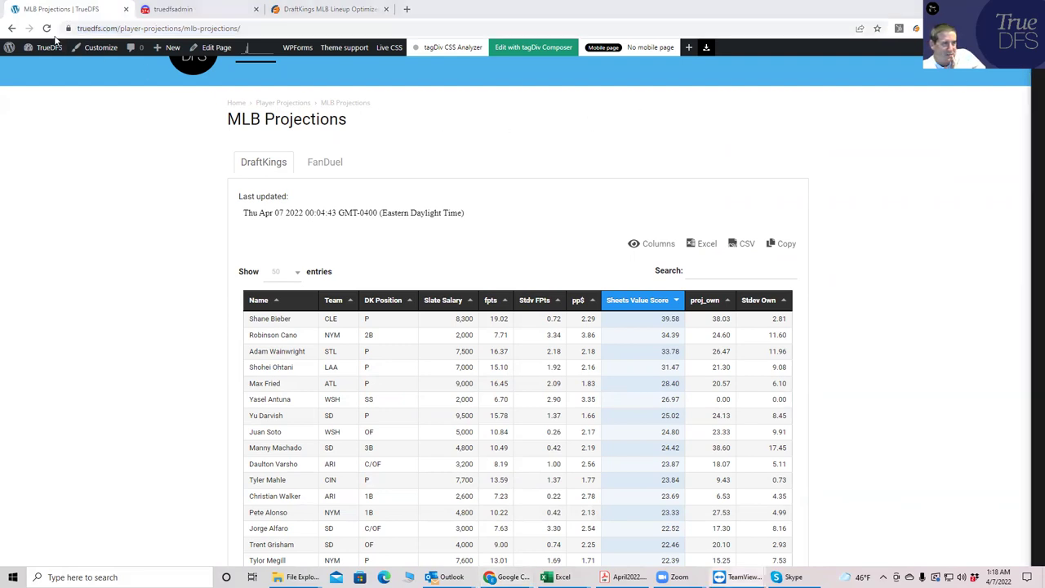
{"action": "left_click", "coordinate": [42, 67]}
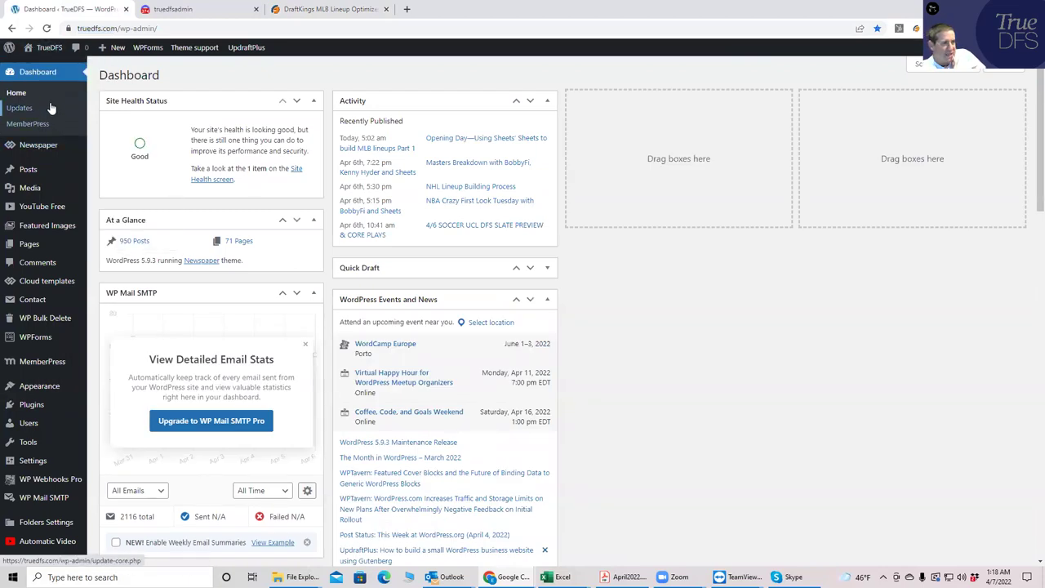
{"action": "left_click", "coordinate": [42, 67]}
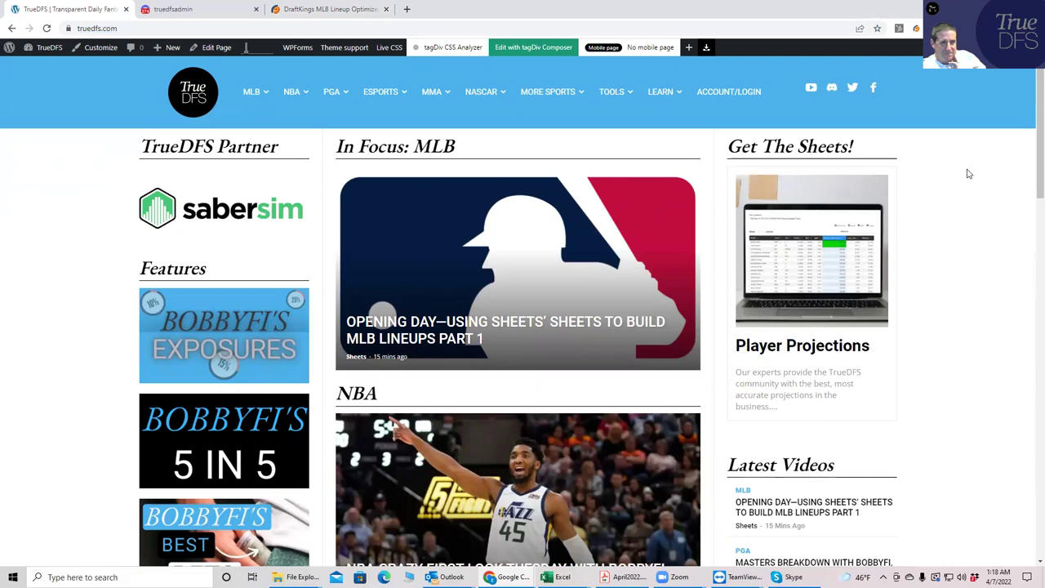
Open SaberSim from the TOOLS menu to reach the DraftKings MLB player pool.
{"action": "scroll", "coordinate": [1012, 271], "scroll_direction": "down", "scroll_amount": 2}
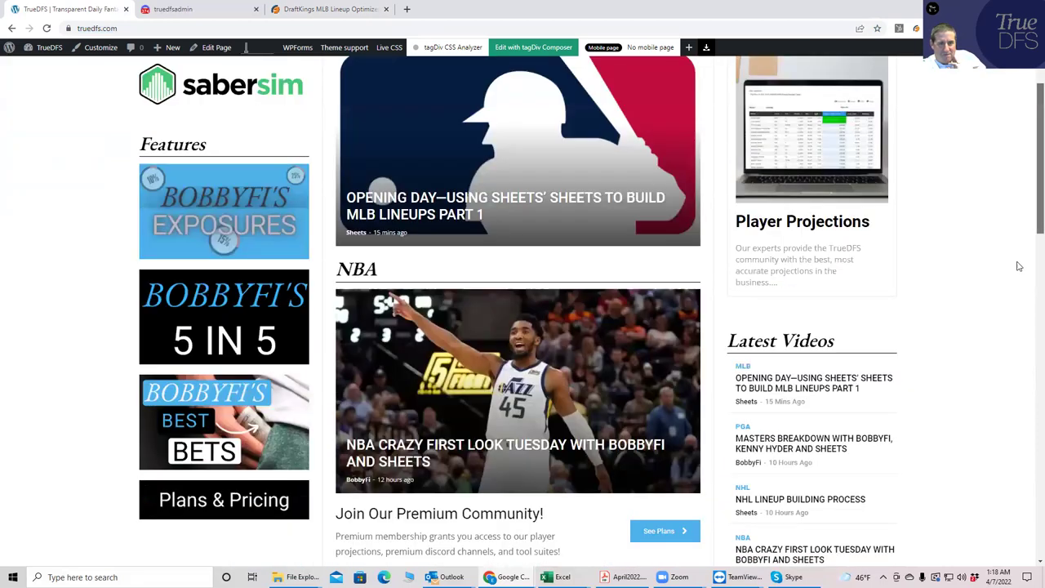
{"action": "scroll", "coordinate": [1015, 349], "scroll_direction": "down", "scroll_amount": 4}
{"action": "scroll", "coordinate": [1013, 408], "scroll_direction": "down", "scroll_amount": 6}
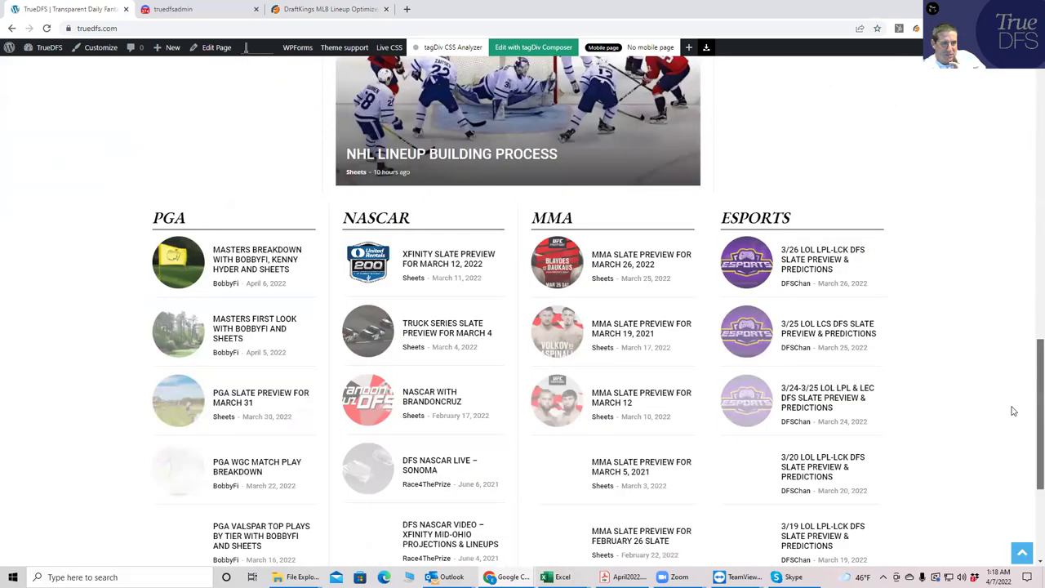
{"action": "scroll", "coordinate": [1010, 415], "scroll_direction": "up", "scroll_amount": 12}
{"action": "scroll", "coordinate": [990, 123], "scroll_direction": "down", "scroll_amount": 1}
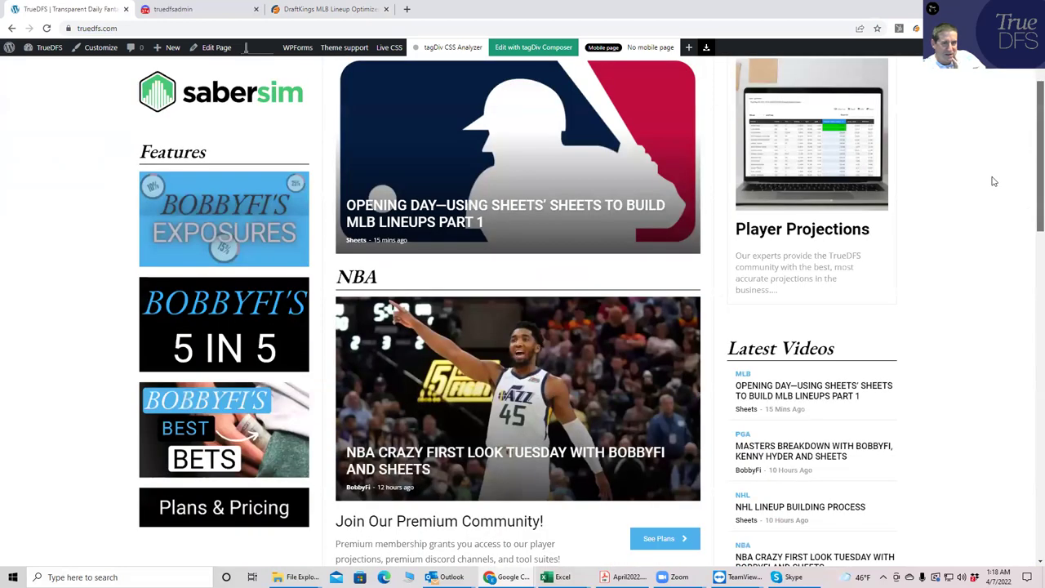
{"action": "scroll", "coordinate": [991, 175], "scroll_direction": "up", "scroll_amount": 2}
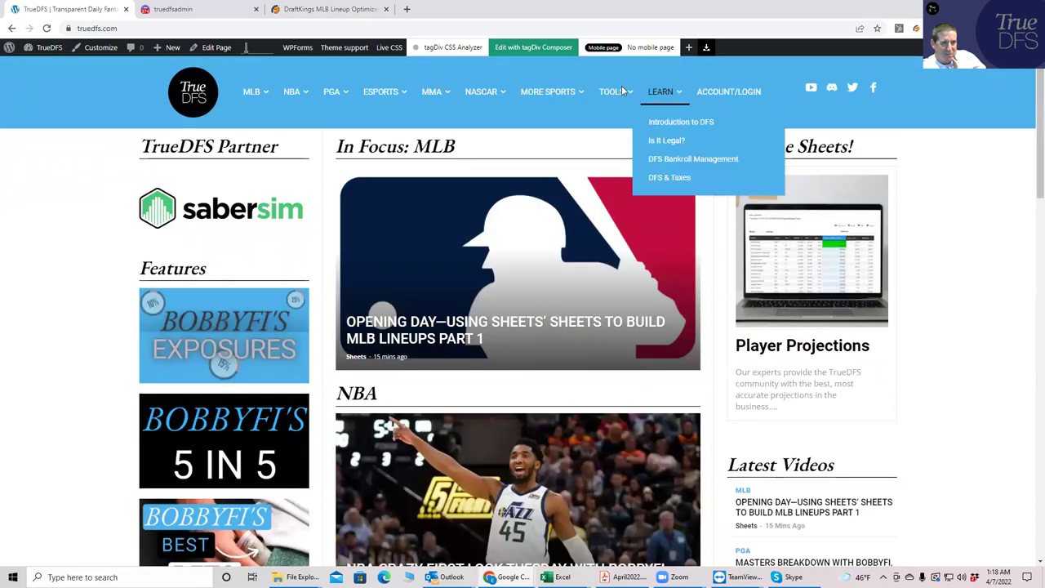
{"action": "mouse_move", "coordinate": [614, 96]}
{"action": "left_click", "coordinate": [607, 124]}
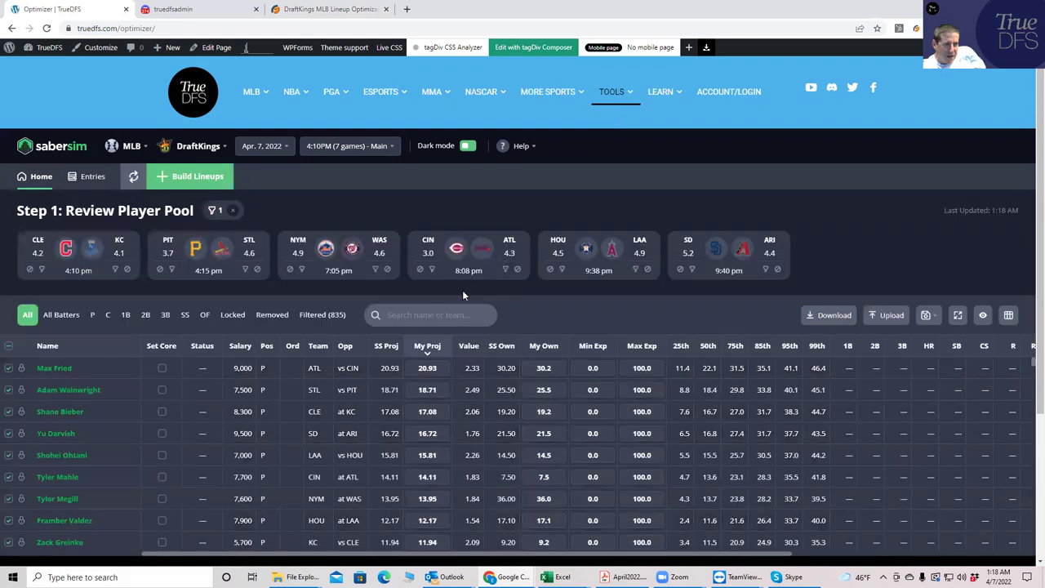
{"action": "mouse_move", "coordinate": [428, 369]}
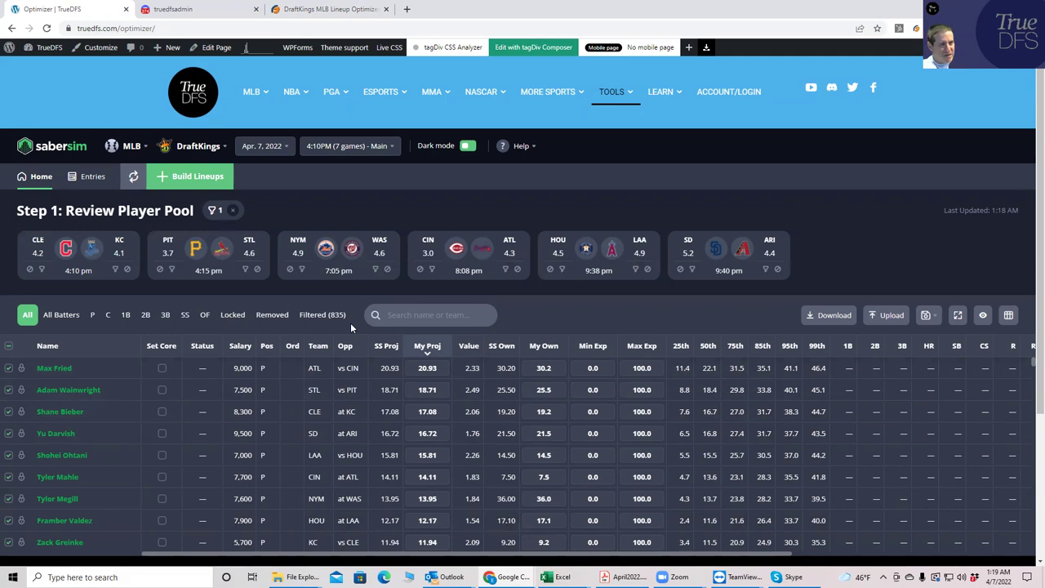
Upload KrugMLB's MLBDK_Sim CSV, mapping the third column to Ownership and excluding unlisted players.
{"action": "left_click", "coordinate": [882, 319]}
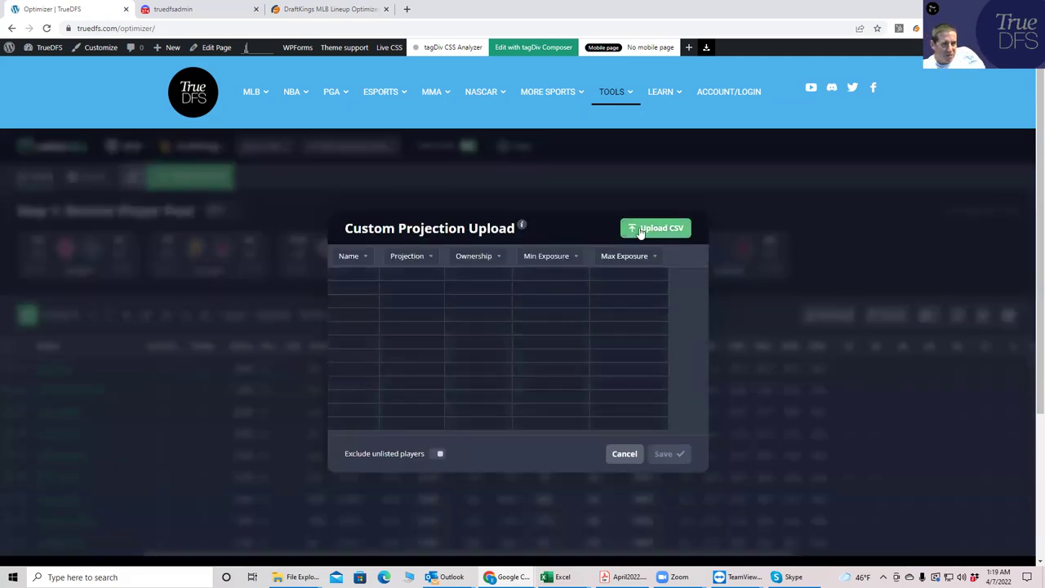
{"action": "left_click", "coordinate": [641, 231]}
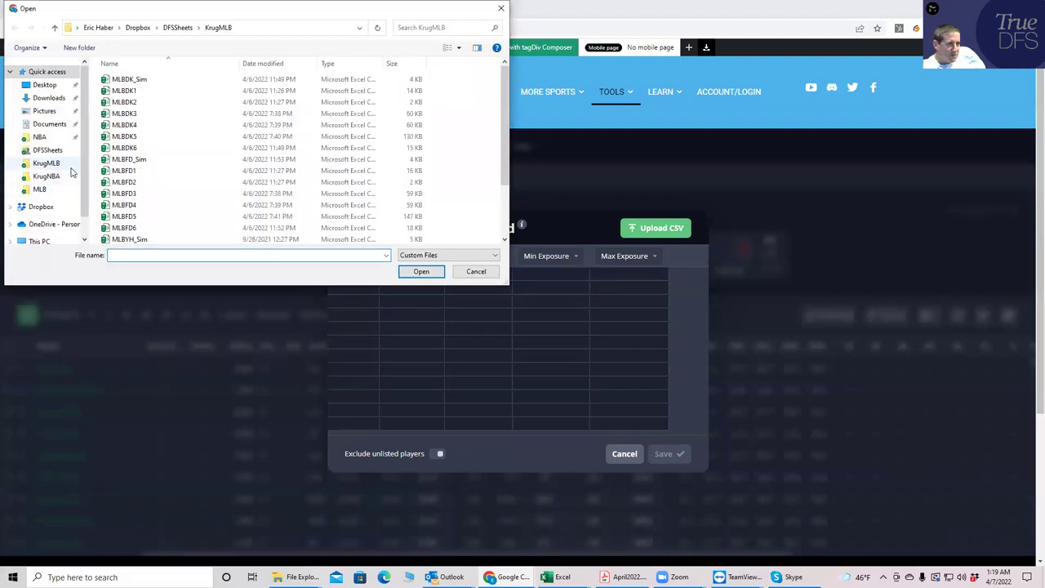
{"action": "left_click", "coordinate": [55, 163]}
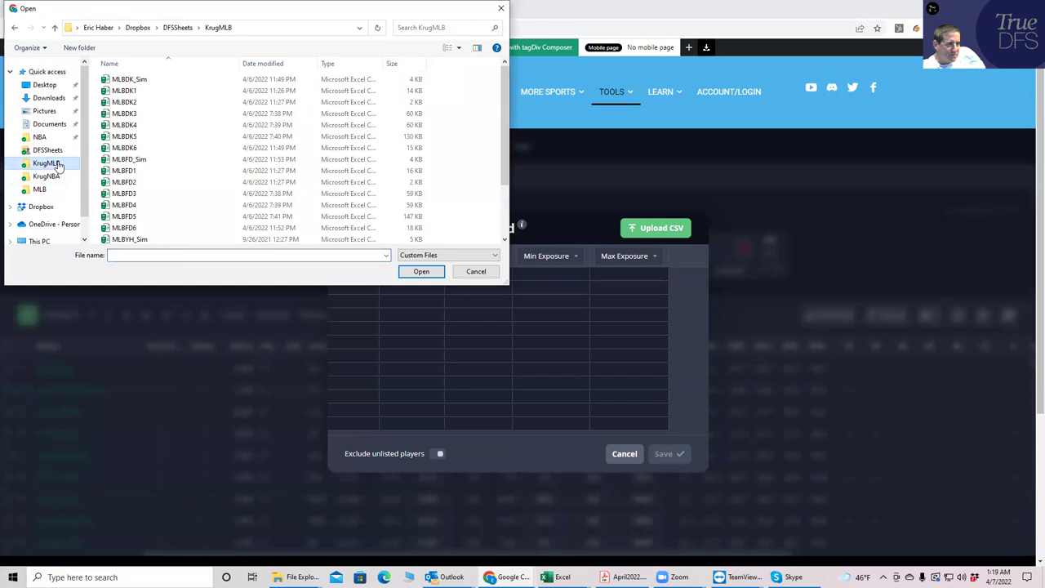
{"action": "left_click", "coordinate": [135, 79]}
{"action": "left_click", "coordinate": [421, 271]}
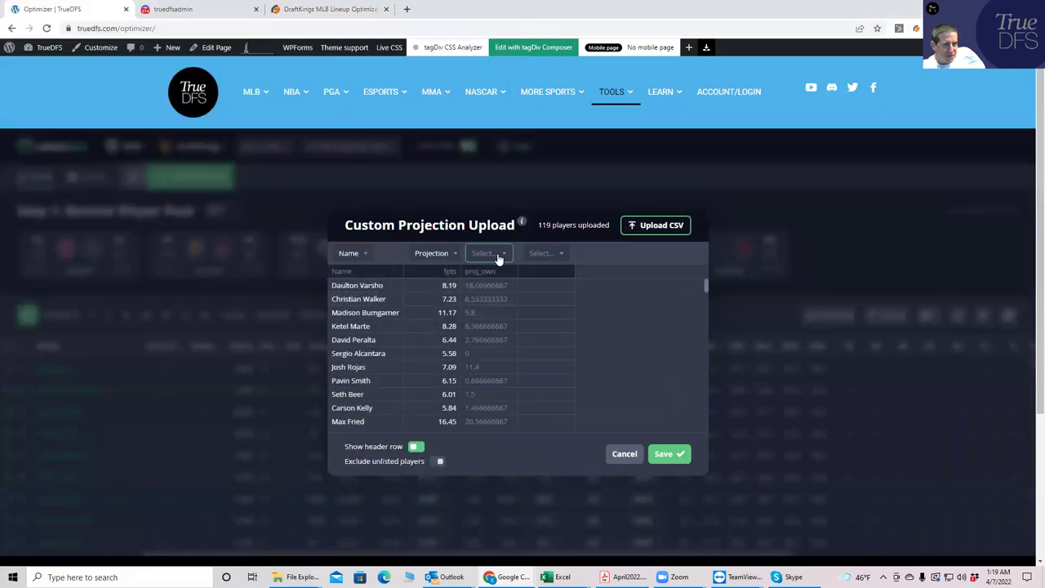
{"action": "left_click", "coordinate": [499, 258]}
{"action": "left_click", "coordinate": [497, 335]}
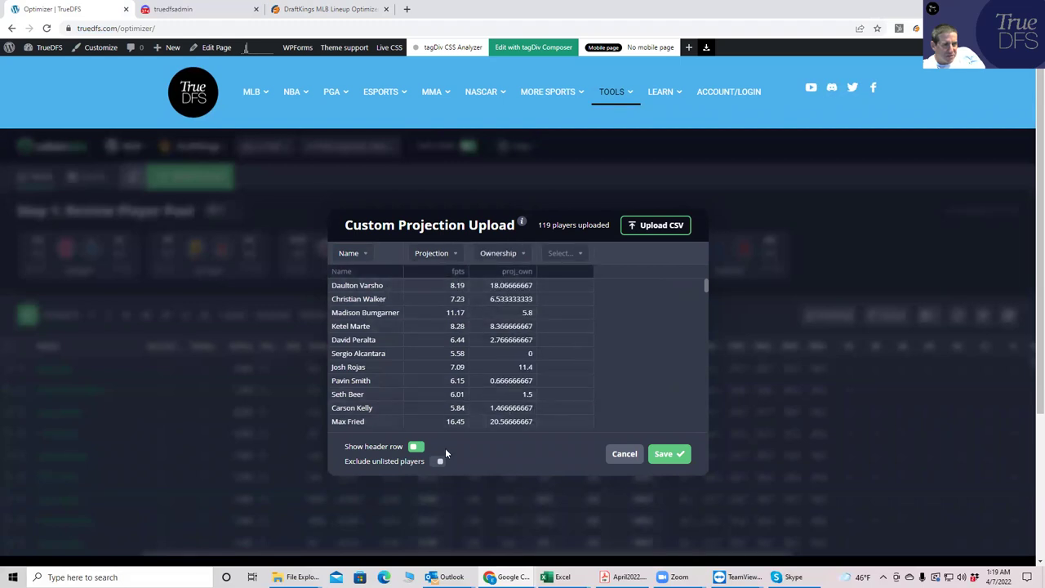
{"action": "left_click", "coordinate": [662, 457]}
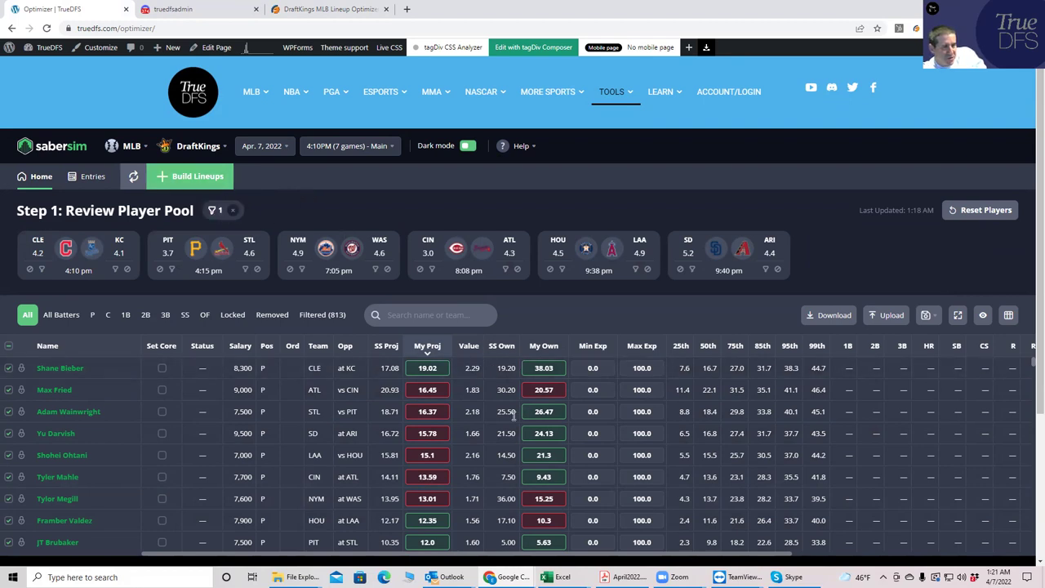
Start a new Manual-mode GPP build with the lineup count set to 30.
{"action": "left_click", "coordinate": [189, 178]}
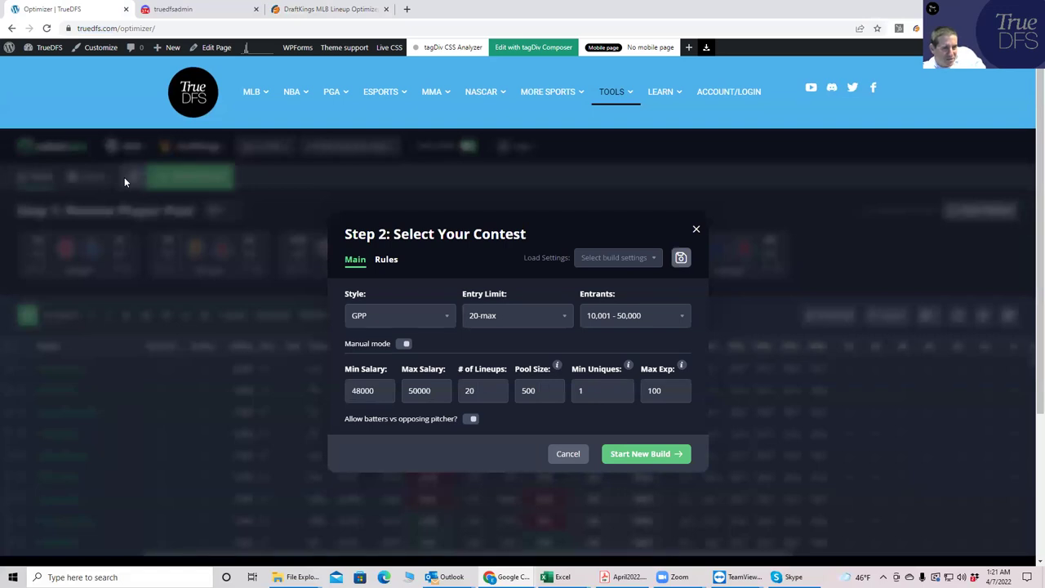
{"action": "left_click", "coordinate": [403, 343]}
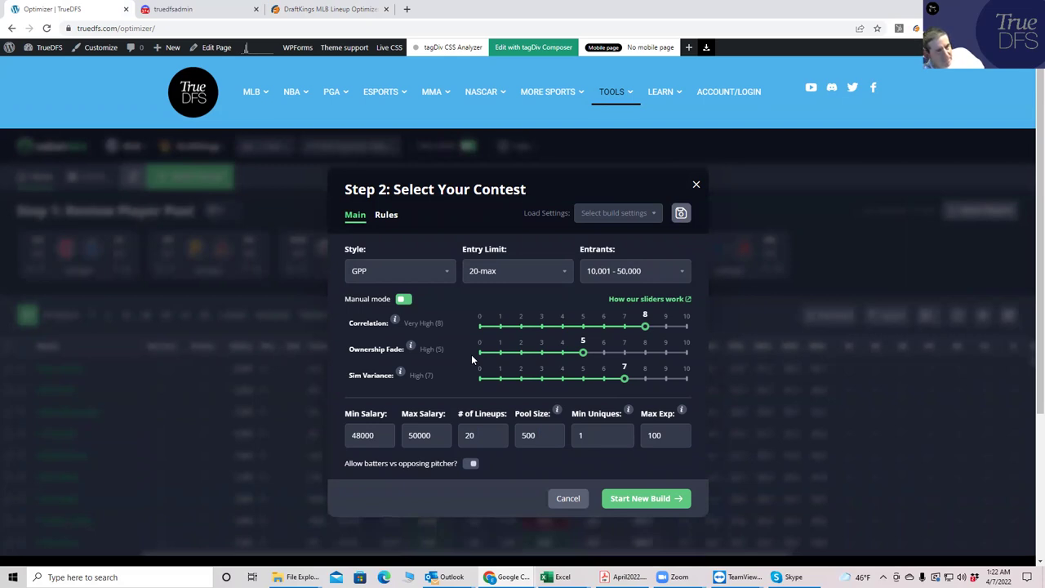
{"action": "left_click", "coordinate": [429, 434]}
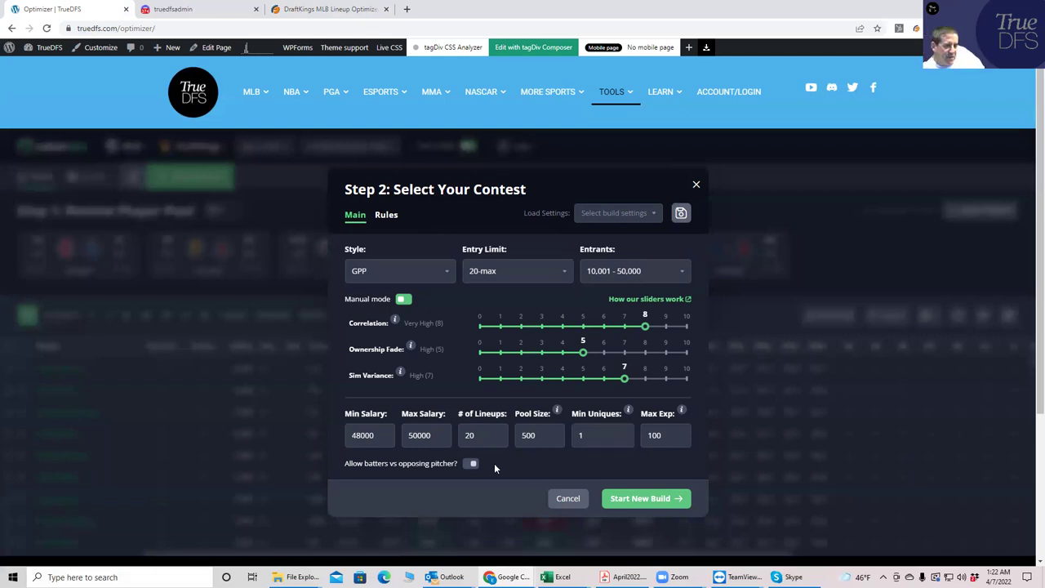
{"action": "left_click", "coordinate": [478, 436]}
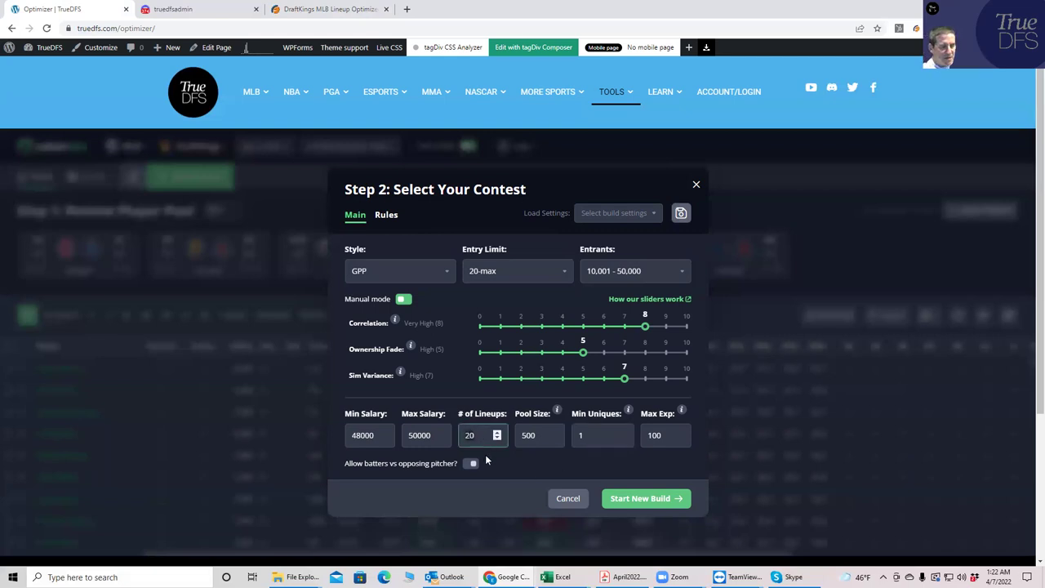
{"action": "key", "text": "BackSpace"}
{"action": "key", "text": "BackSpace"}
{"action": "type", "text": "3"}
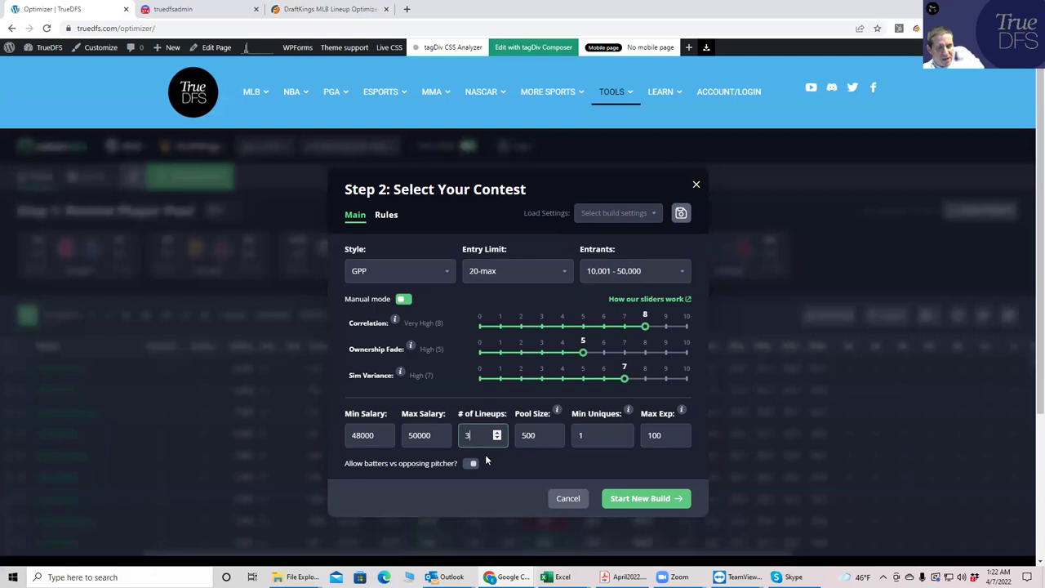
{"action": "type", "text": "0"}
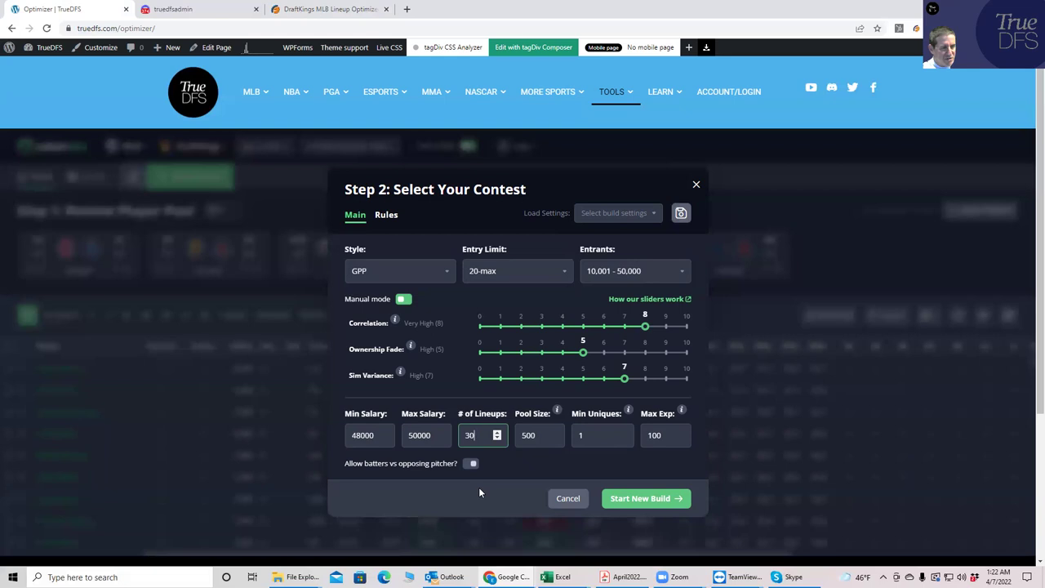
{"action": "left_click", "coordinate": [479, 489]}
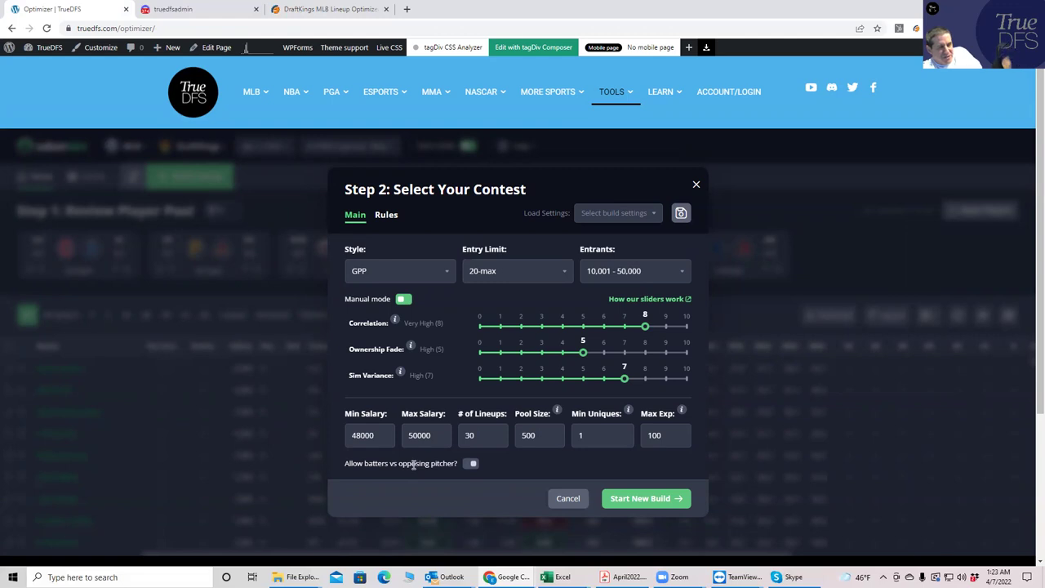
{"action": "left_click", "coordinate": [645, 505]}
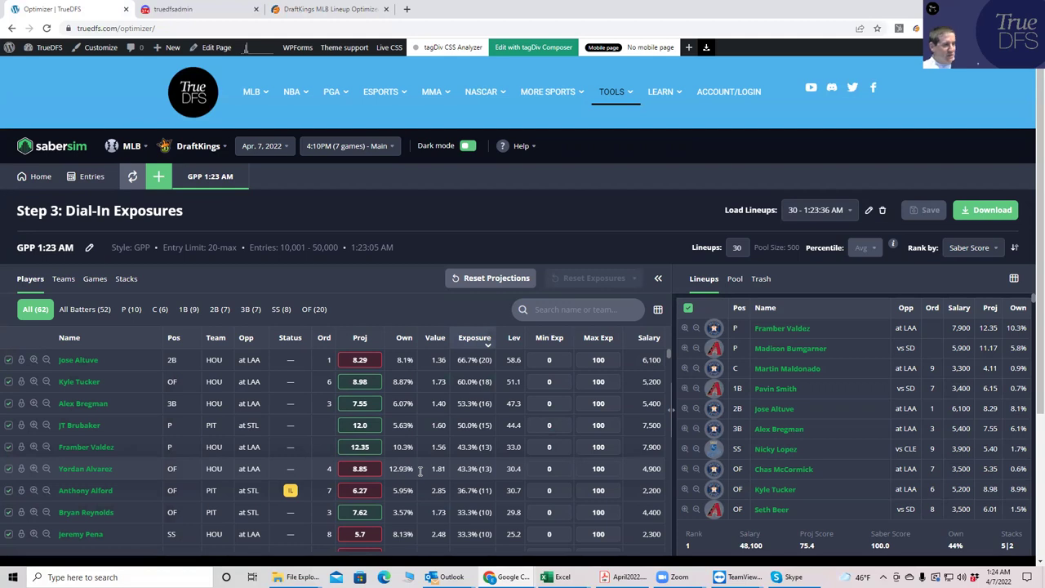
{"action": "left_click", "coordinate": [126, 278]}
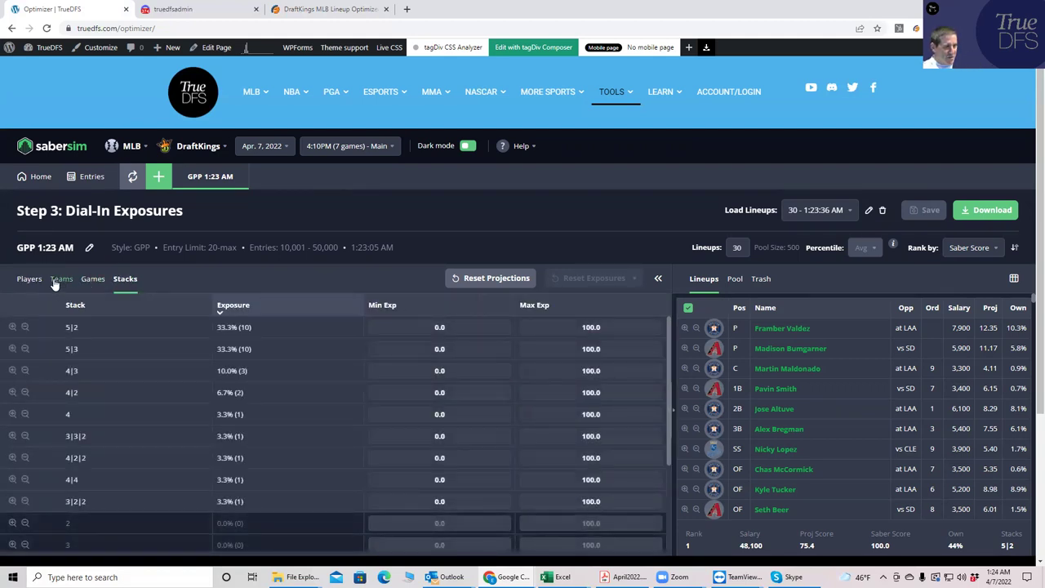
{"action": "left_click", "coordinate": [59, 279]}
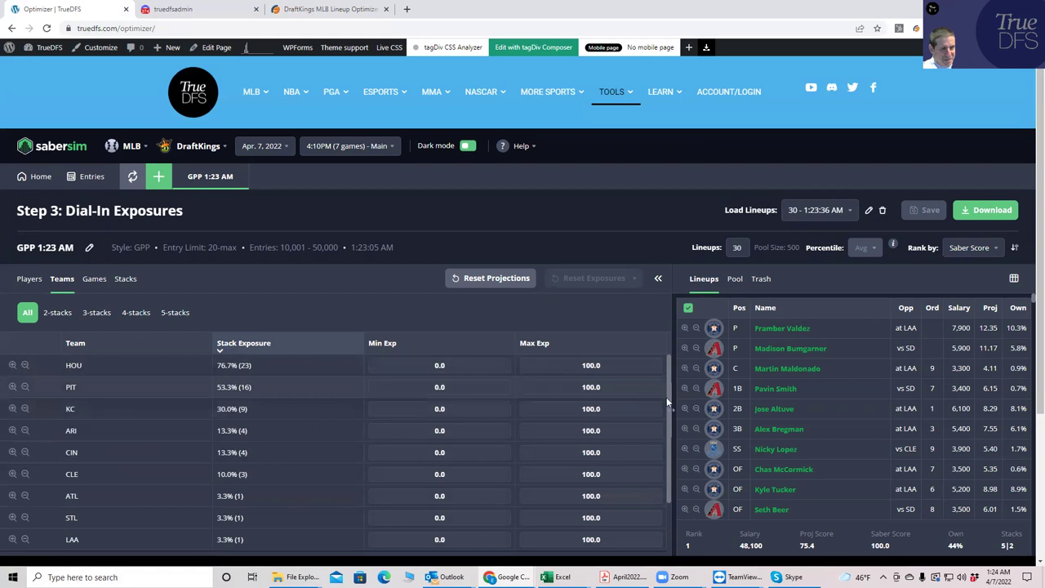
{"action": "left_click_drag", "start_coordinate": [669, 431], "coordinate": [662, 502]}
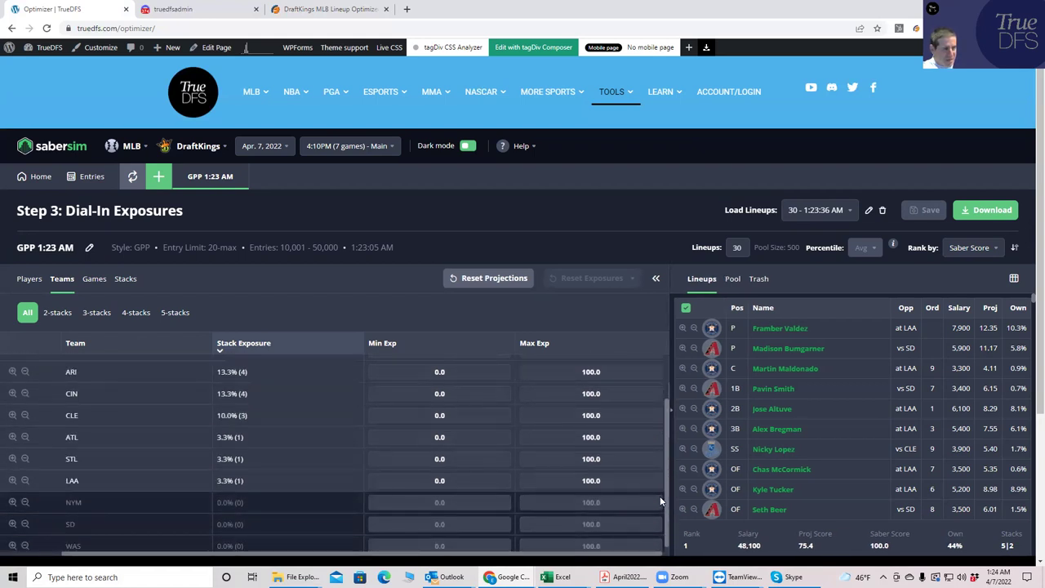
{"action": "scroll", "coordinate": [660, 495], "scroll_direction": "up", "scroll_amount": 3}
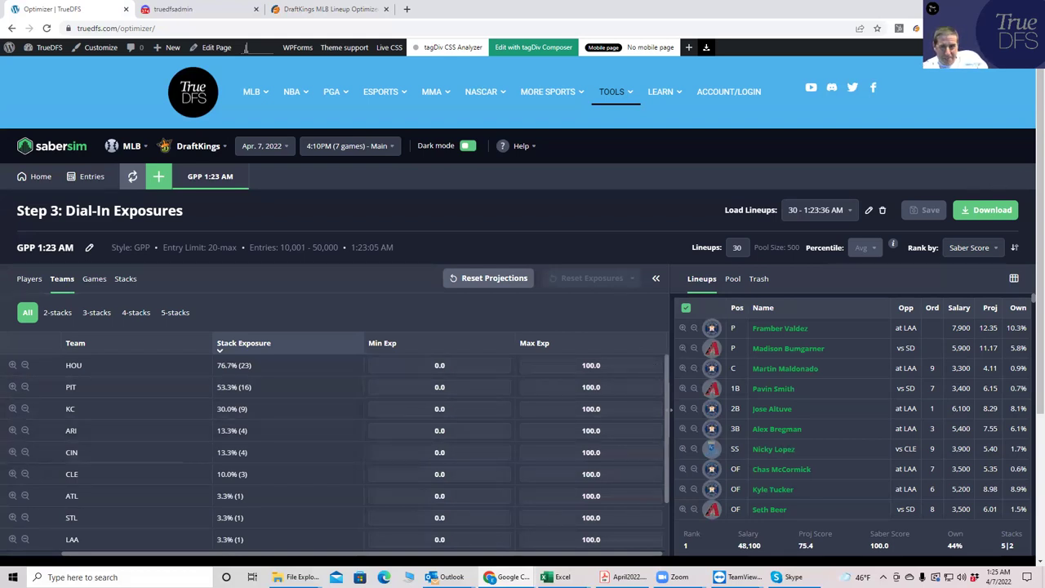
{"action": "scroll", "coordinate": [1029, 276], "scroll_direction": "down", "scroll_amount": 2}
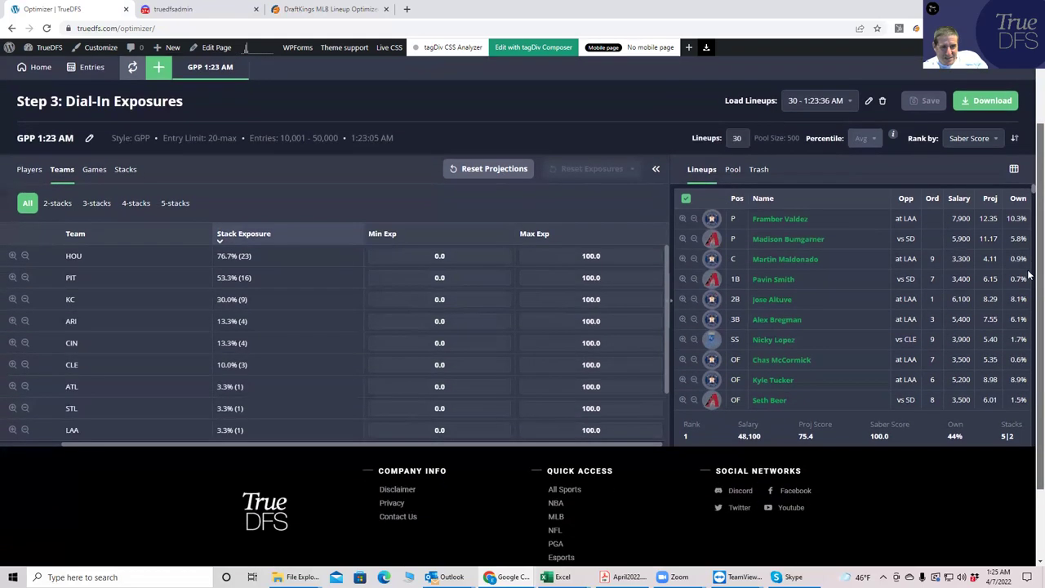
{"action": "scroll", "coordinate": [1030, 276], "scroll_direction": "up", "scroll_amount": 1}
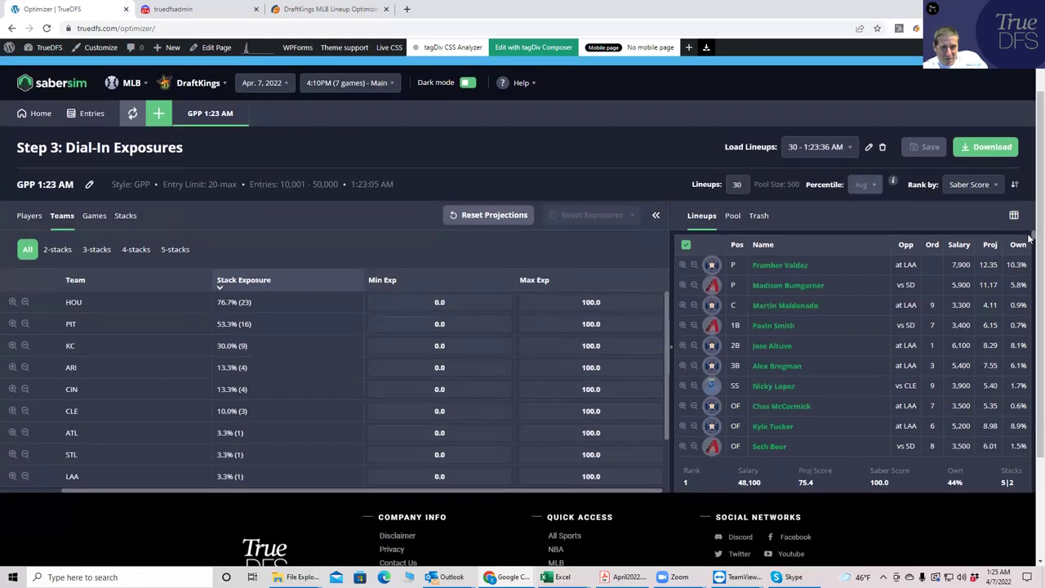
{"action": "scroll", "coordinate": [1030, 238], "scroll_direction": "down", "scroll_amount": 2}
{"action": "mouse_move", "coordinate": [1030, 242]}
{"action": "left_mouse_down"}
{"action": "mouse_move", "coordinate": [1029, 251]}
{"action": "mouse_move", "coordinate": [1030, 225]}
{"action": "left_mouse_up"}
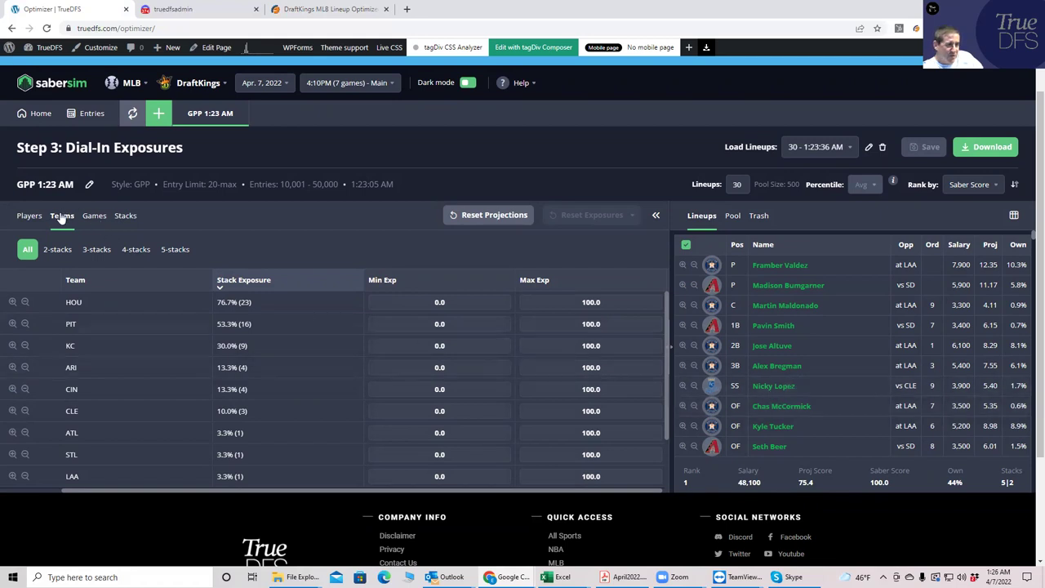
{"action": "left_click", "coordinate": [128, 217]}
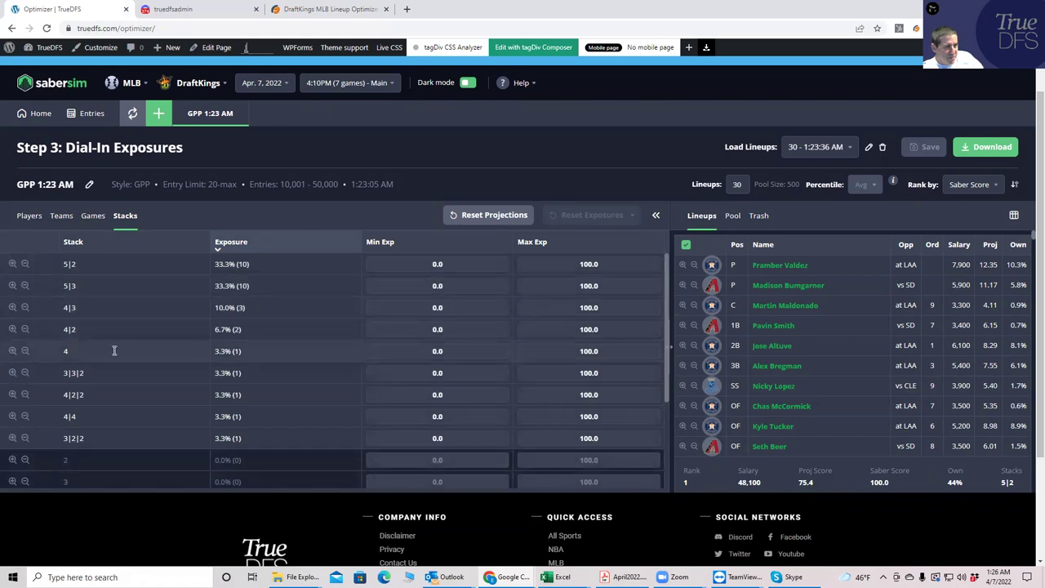
{"action": "left_click", "coordinate": [59, 217]}
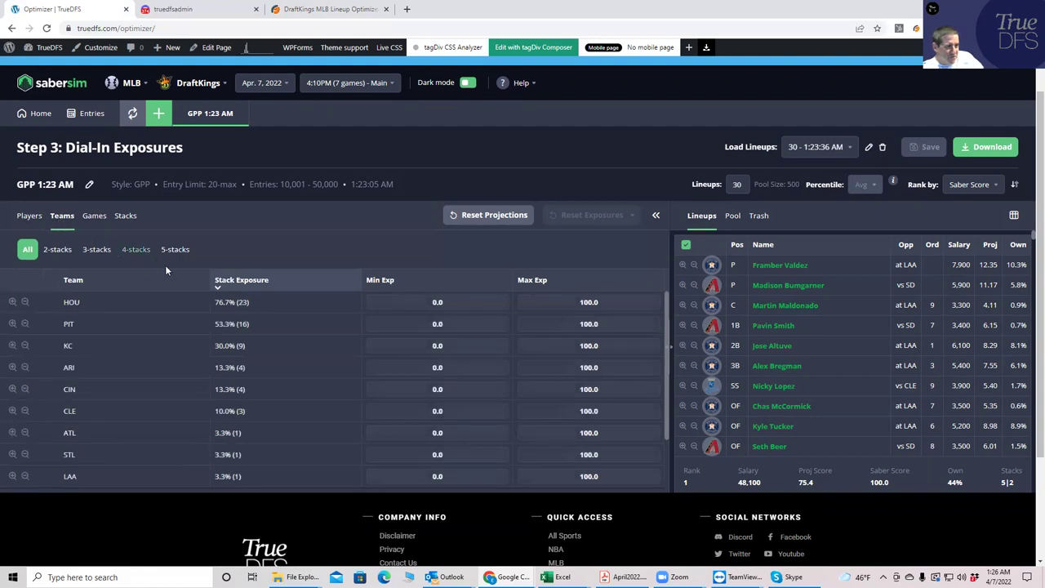
Change HOU's Max Exp on the Teams tab from 100.0 to 0.0.
{"action": "right_click", "coordinate": [527, 357]}
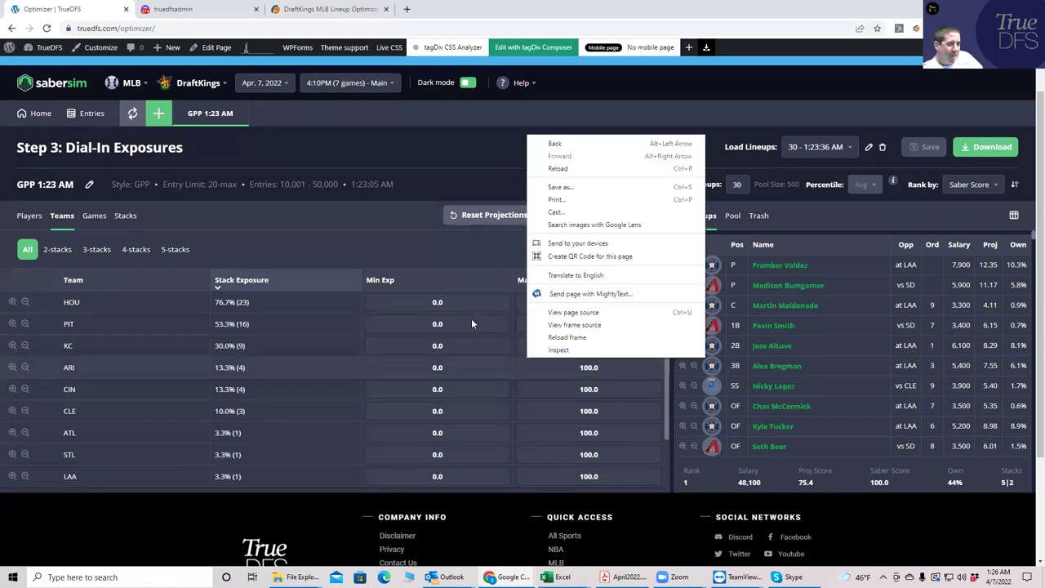
{"action": "left_click", "coordinate": [467, 308]}
{"action": "double_click", "coordinate": [595, 302]}
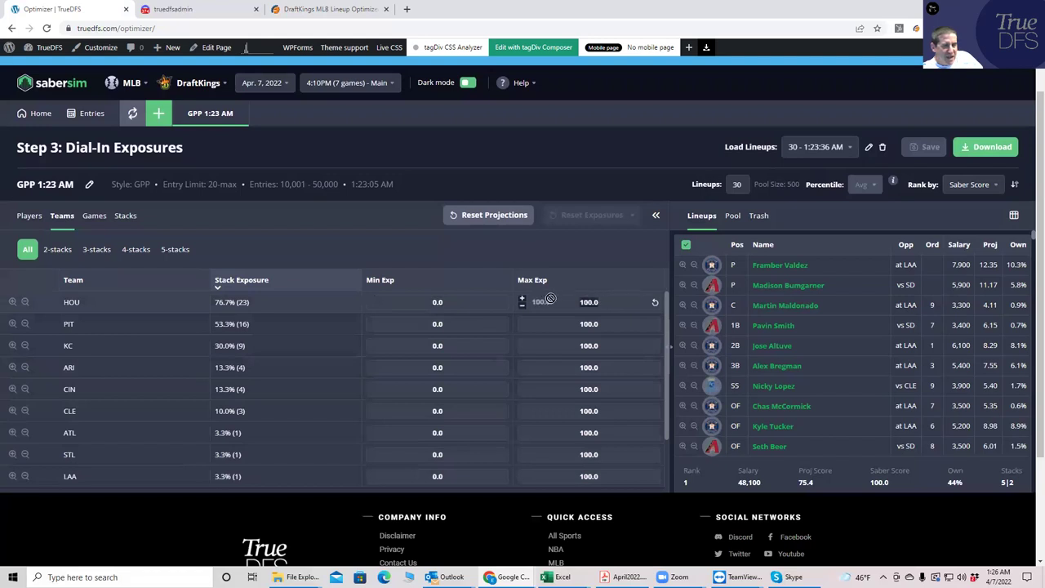
{"action": "type", "text": "60"}
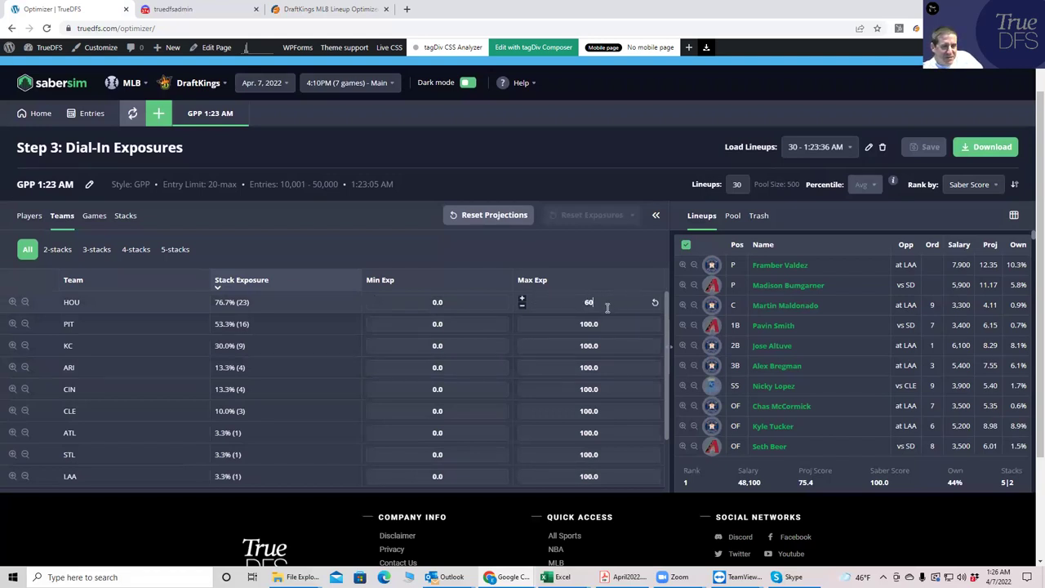
{"action": "key", "text": "Return"}
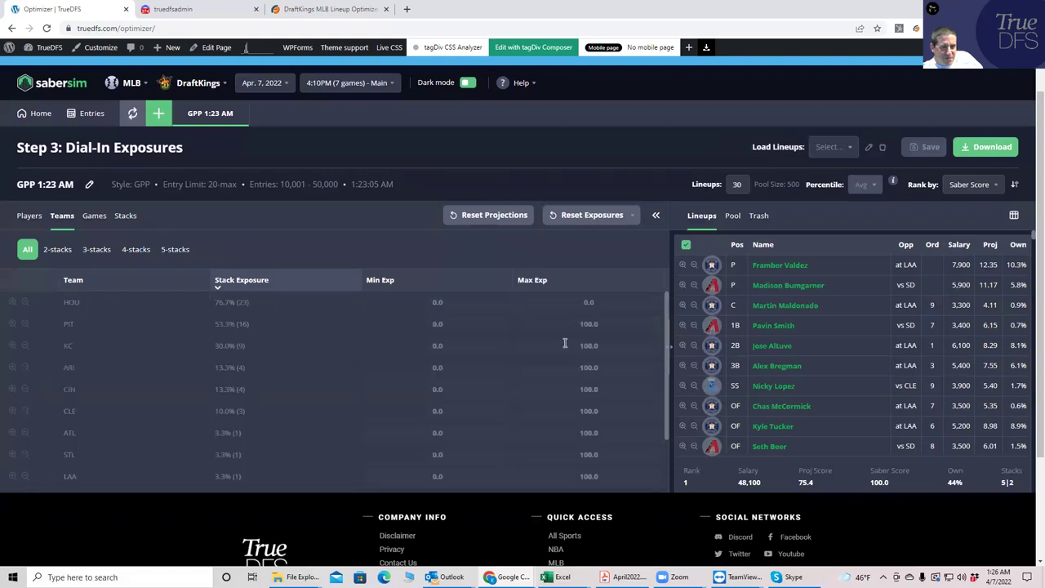
{"action": "scroll", "coordinate": [1031, 237], "scroll_direction": "down", "scroll_amount": 2}
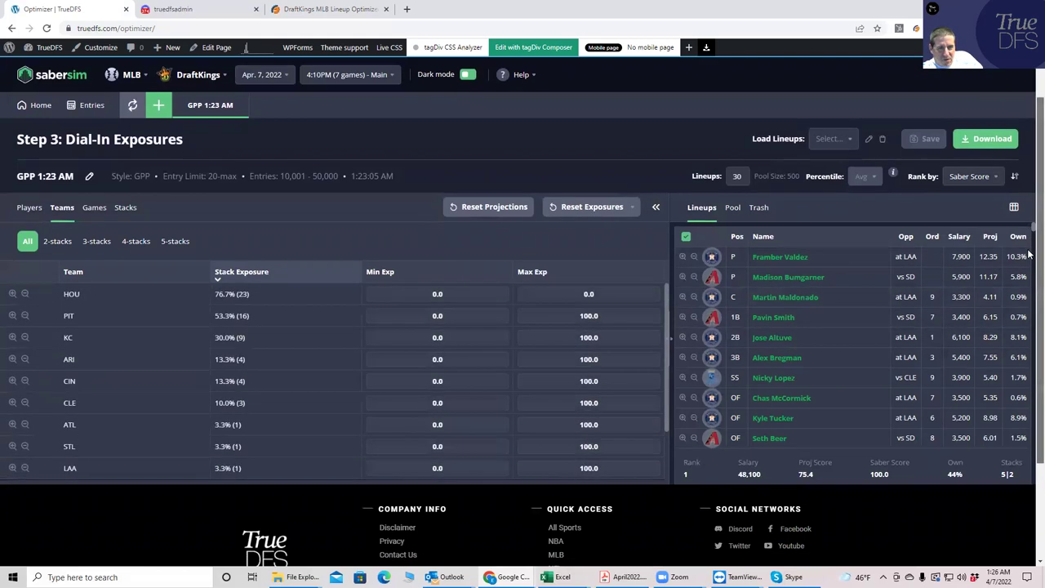
{"action": "scroll", "coordinate": [1031, 237], "scroll_direction": "up", "scroll_amount": 1}
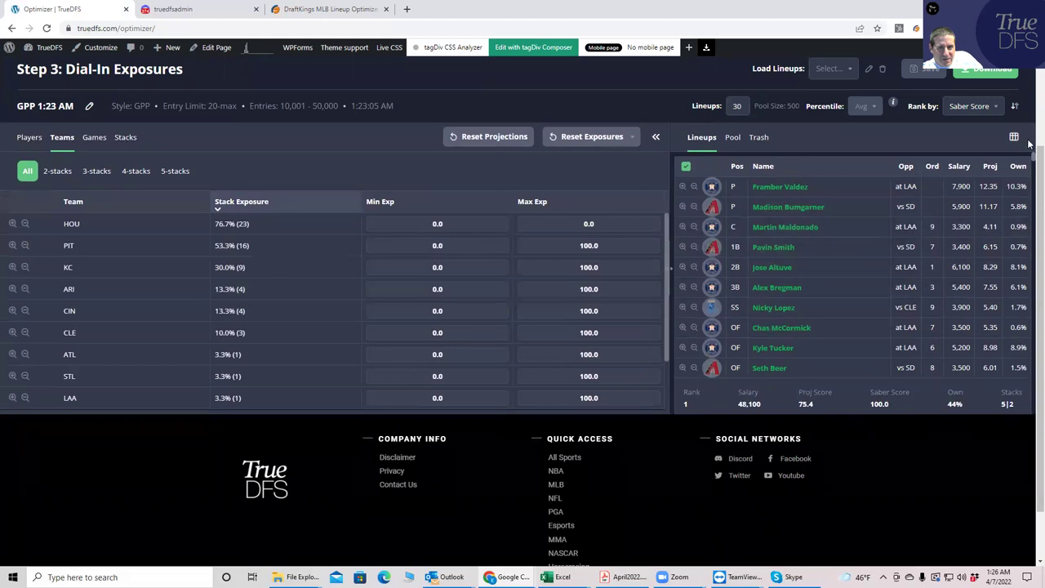
{"action": "mouse_move", "coordinate": [1030, 156]}
{"action": "left_mouse_down"}
{"action": "mouse_move", "coordinate": [1031, 214]}
{"action": "mouse_move", "coordinate": [1021, 150]}
{"action": "left_mouse_up"}
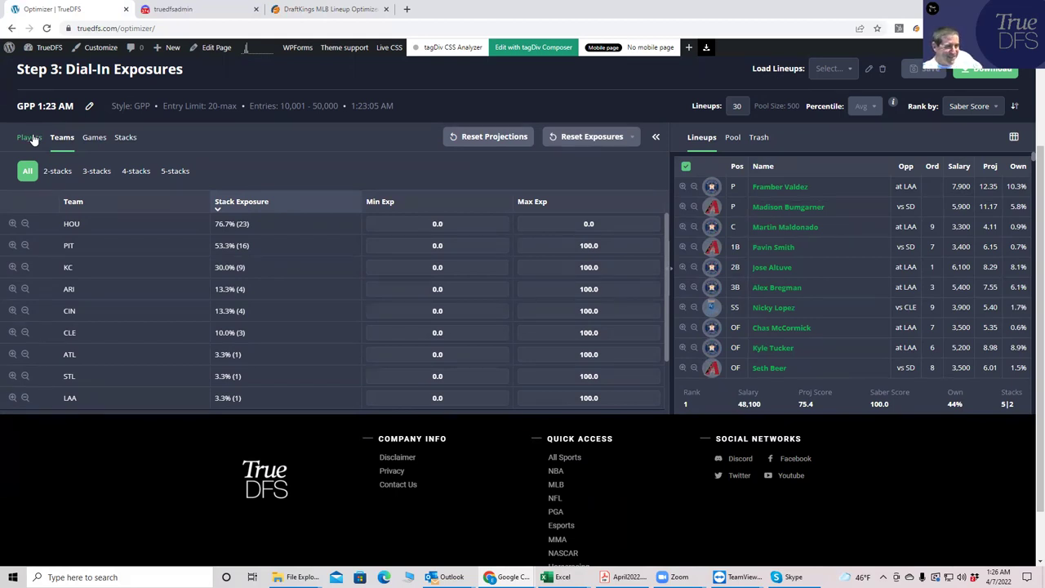
Filter the Players tab to pitchers (P) and uncheck JT Brubaker to exclude him.
{"action": "left_click", "coordinate": [31, 139]}
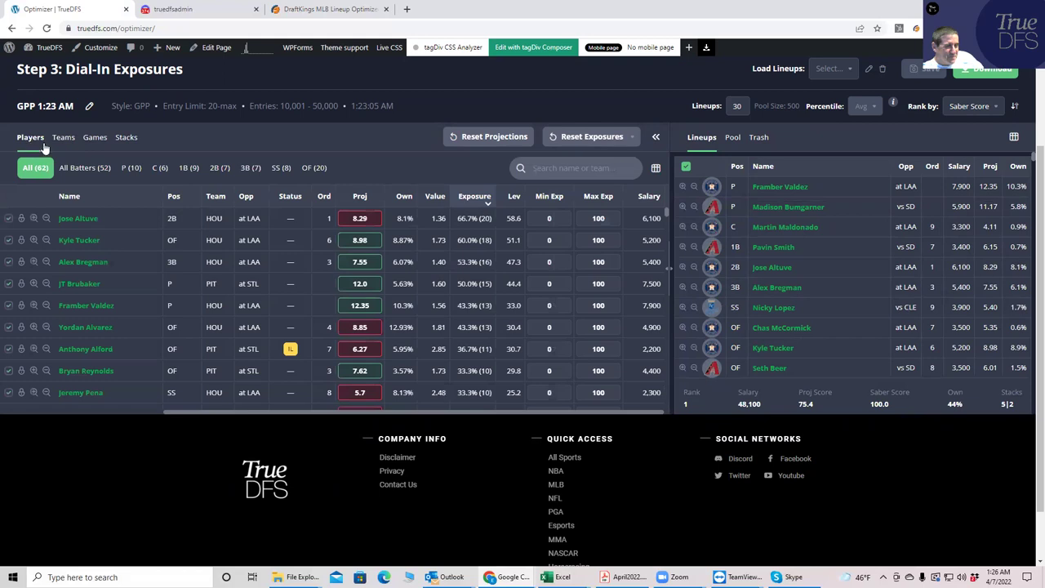
{"action": "left_click", "coordinate": [127, 169]}
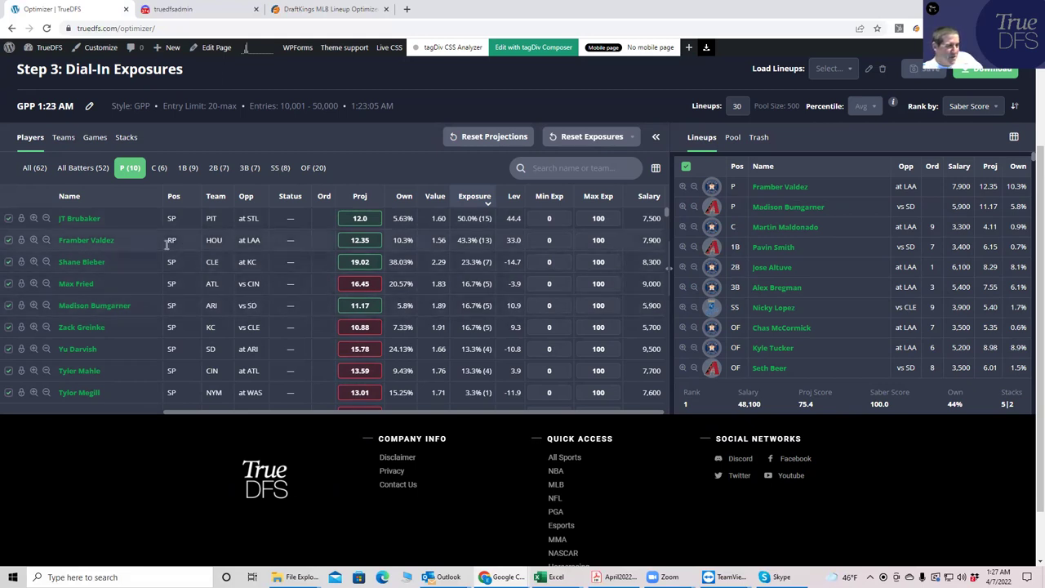
{"action": "left_click", "coordinate": [8, 219]}
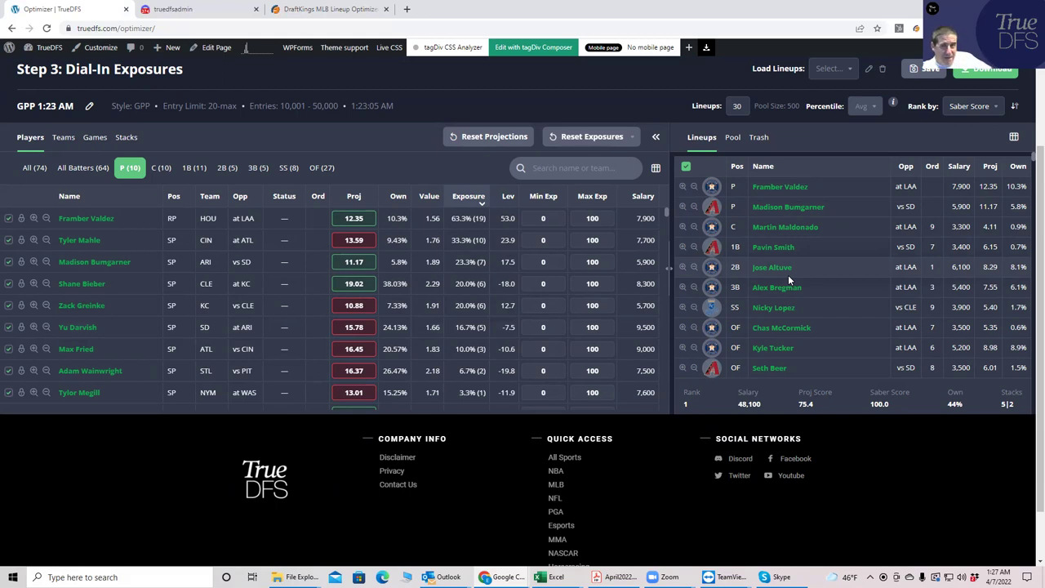
Rank the lineups by Proj Score and scroll through the reordered Lineups panel.
{"action": "left_click", "coordinate": [986, 109]}
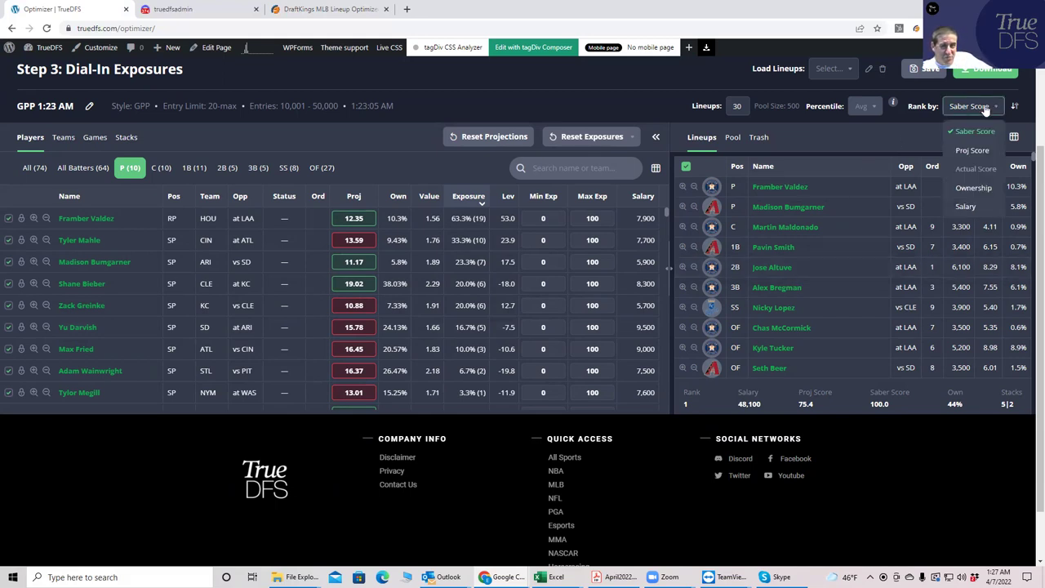
{"action": "left_click", "coordinate": [971, 151]}
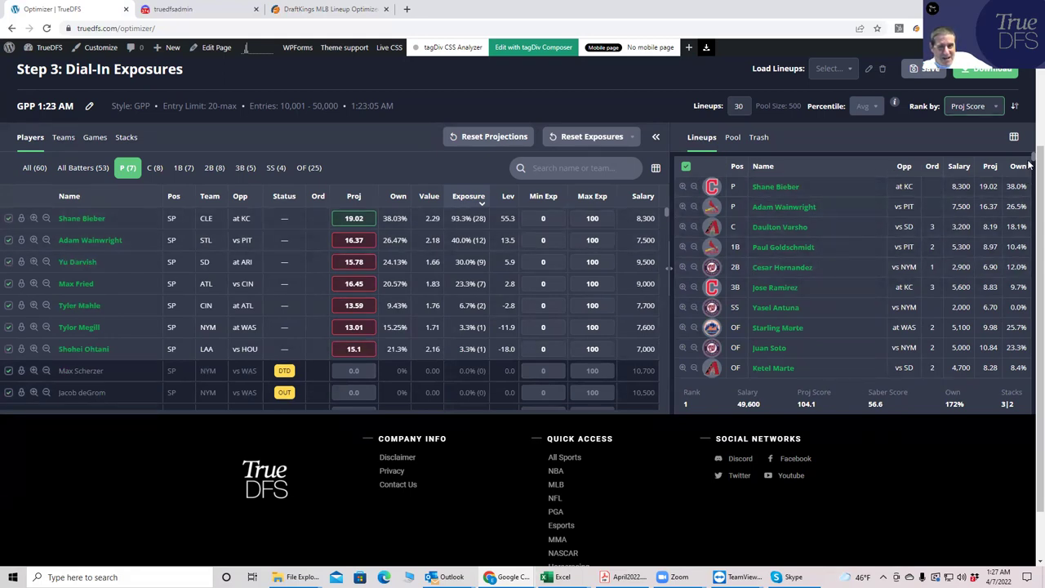
{"action": "left_click_drag", "start_coordinate": [1029, 162], "coordinate": [1025, 214]}
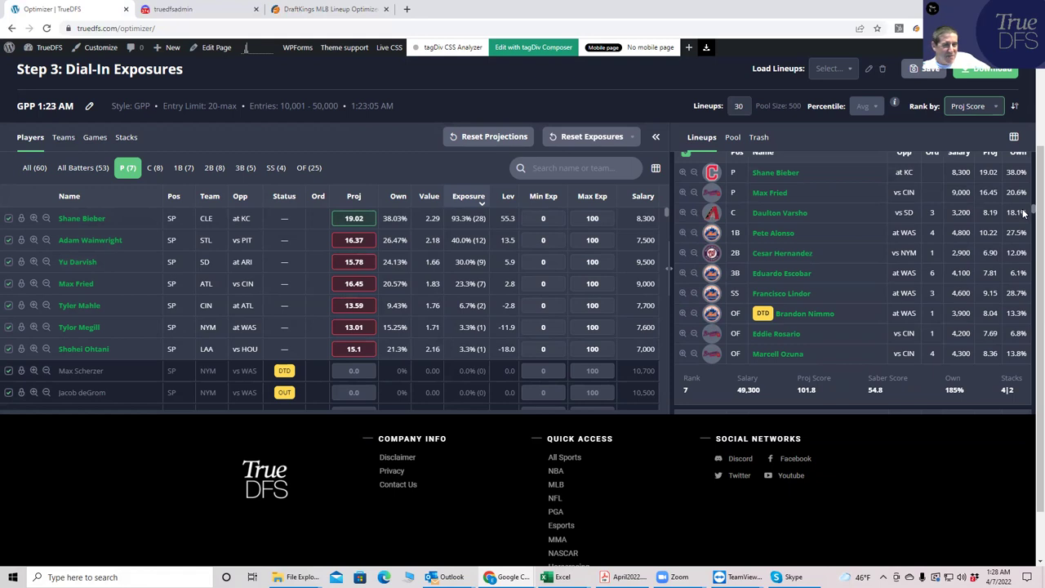
{"action": "left_click_drag", "start_coordinate": [1025, 213], "coordinate": [1022, 205]}
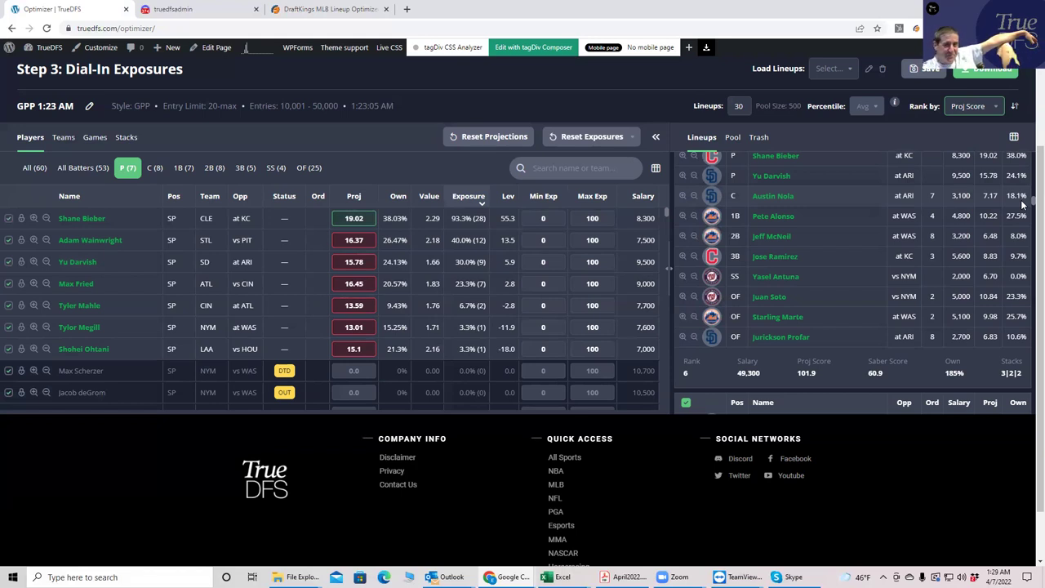
Switch the ranking back to Saber Score and download the lineups file.
{"action": "left_click", "coordinate": [964, 110]}
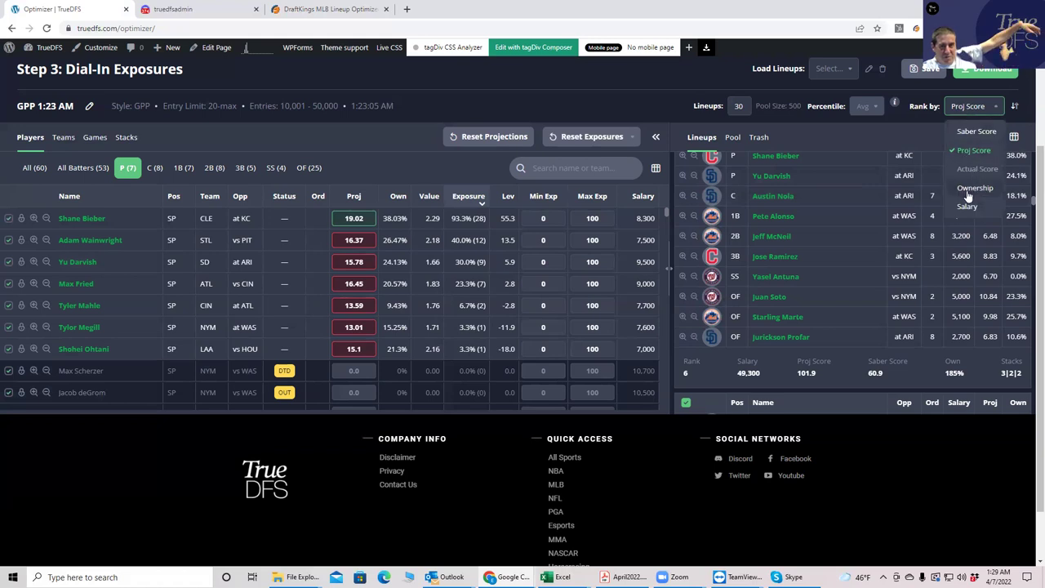
{"action": "left_click", "coordinate": [963, 133]}
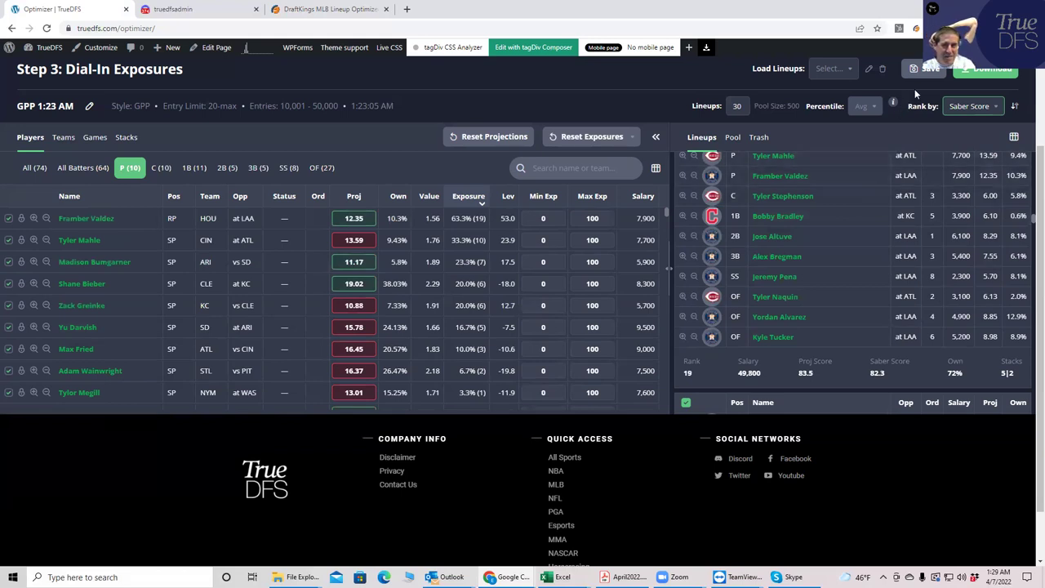
{"action": "left_click", "coordinate": [973, 72]}
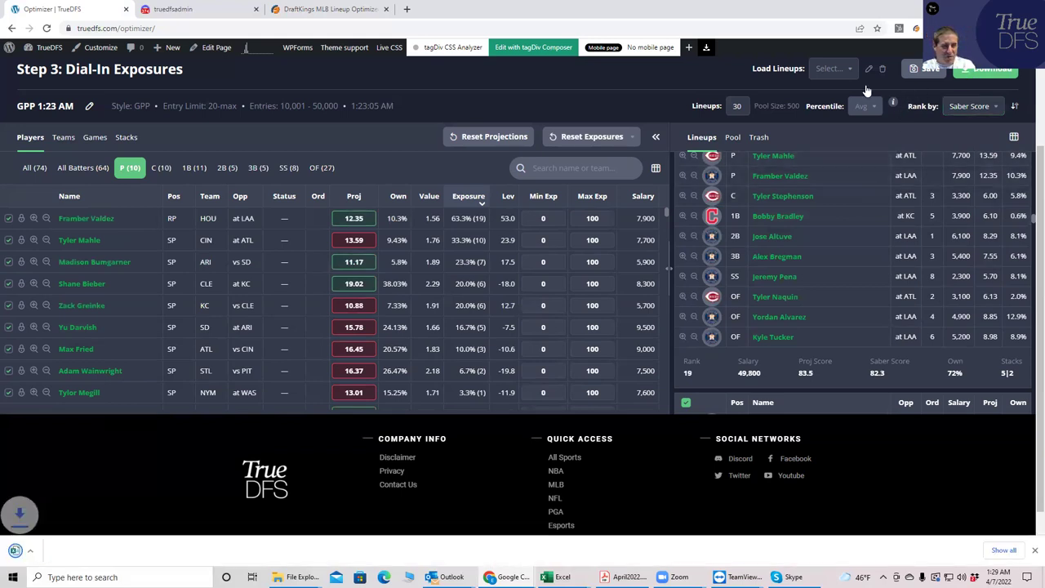